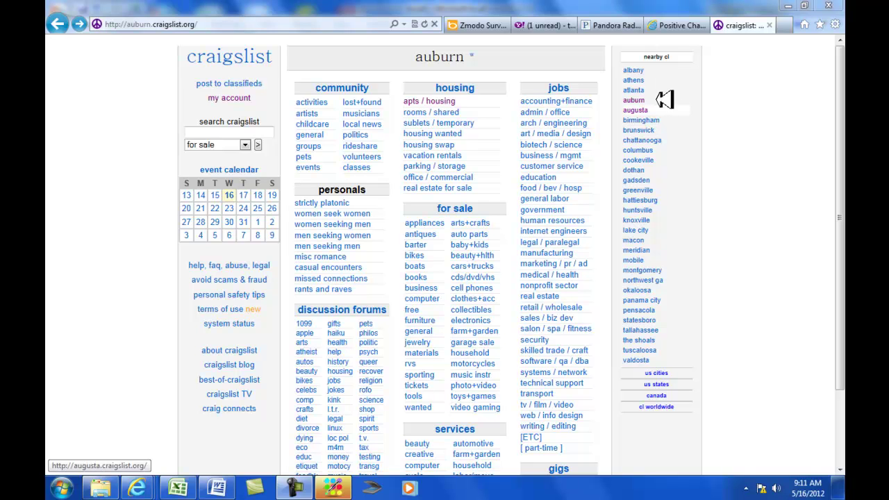
# Open the Albany craigslist site, switch to the Anchorage site through the US states list, and open its apts/housing listings
pyautogui.click(634, 70)
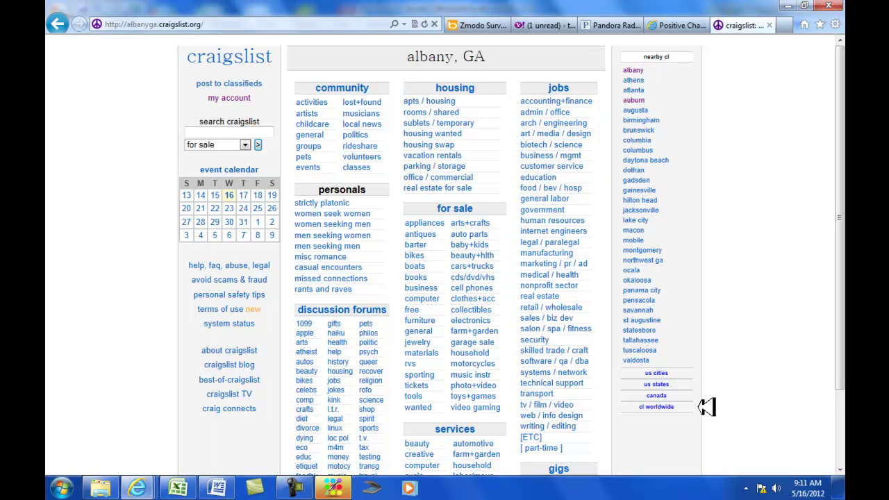
pyautogui.click(653, 384)
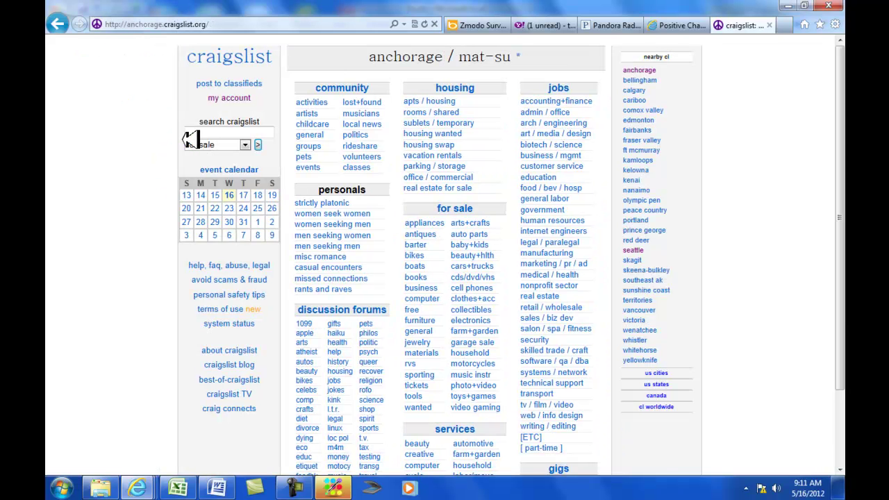
pyautogui.click(425, 101)
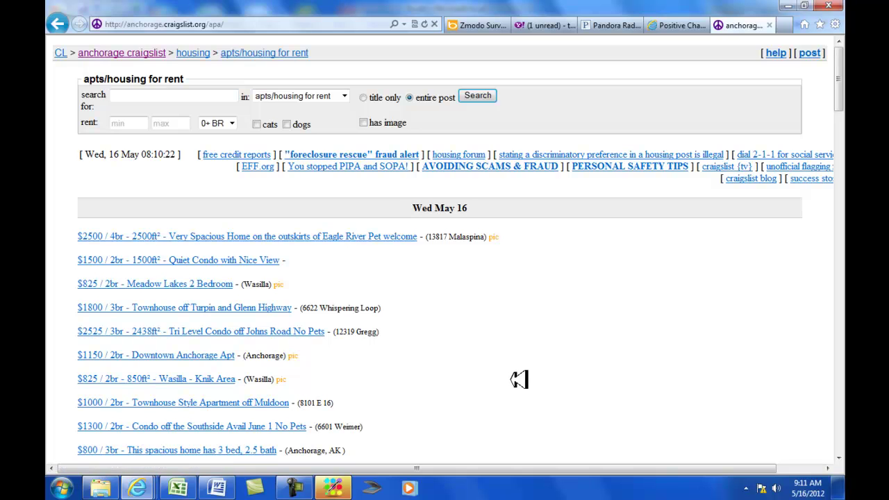
pyautogui.scroll(-5, 522, 378)
pyautogui.scroll(5, 525, 382)
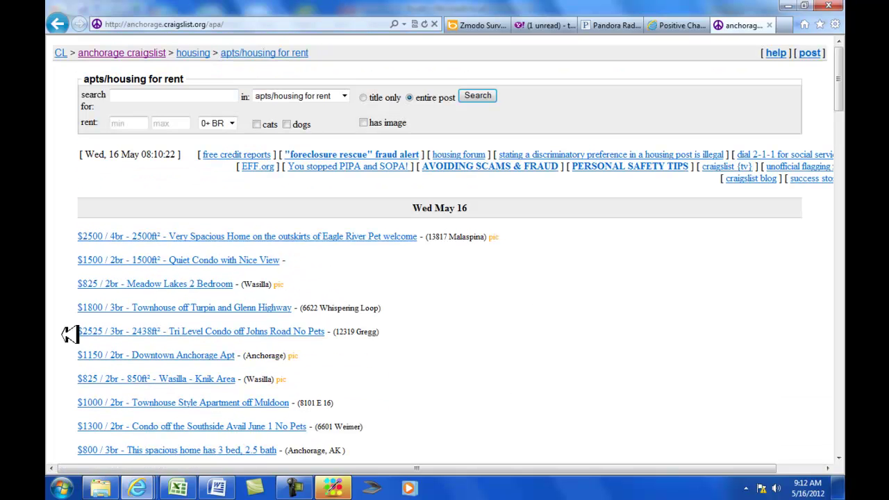
# Copy the reply email of the $2500 "Very Spacious Home" post into cell A11 of the Excel sheet and return to the listings
pyautogui.click(111, 236)
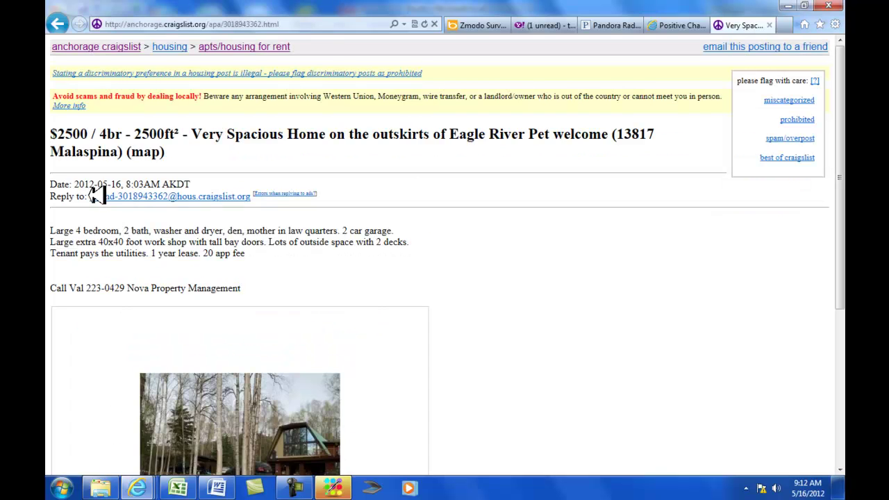
pyautogui.moveTo(92, 196); pyautogui.dragTo(254, 196)
pyautogui.hotkey('ctrl', 'c')
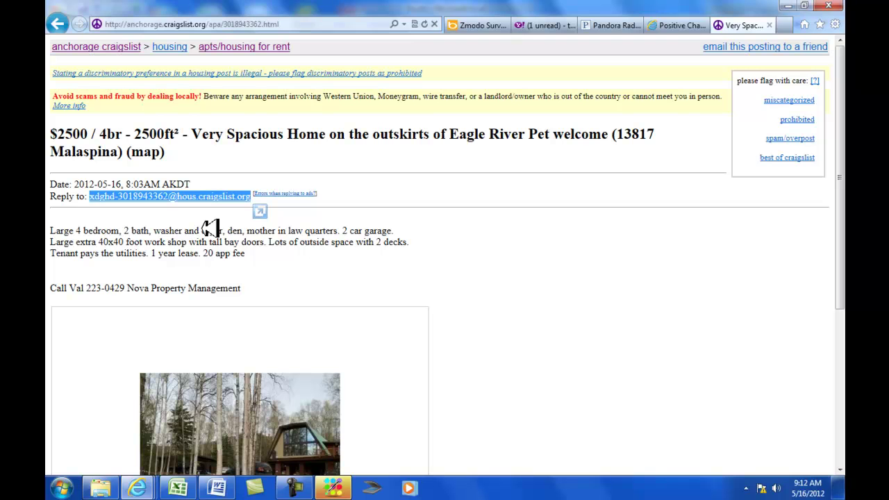
pyautogui.hotkey('alt', 'Tab')
pyautogui.hotkey('ctrl', 'v')
pyautogui.hotkey('alt', 'Tab')
pyautogui.click(59, 23)
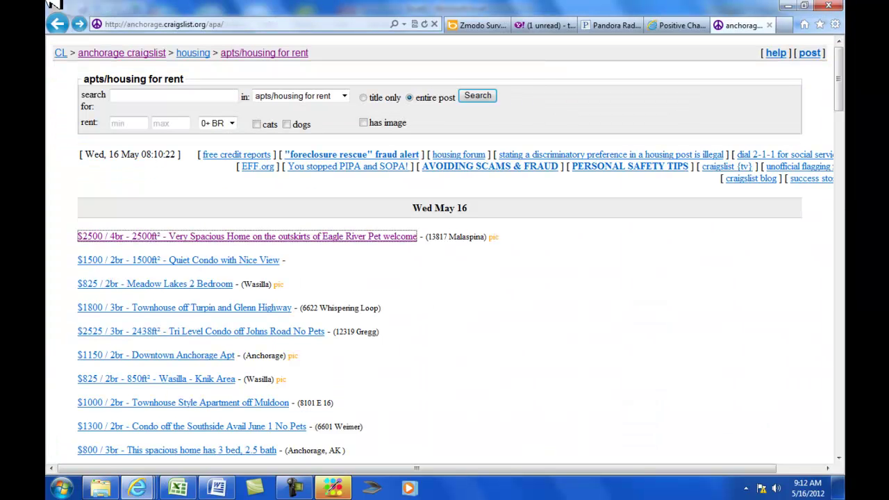
# Copy the reply email of the $1500 "Quiet Condo with Nice View" post into cell A12 in Excel and return to the listings
pyautogui.click(117, 260)
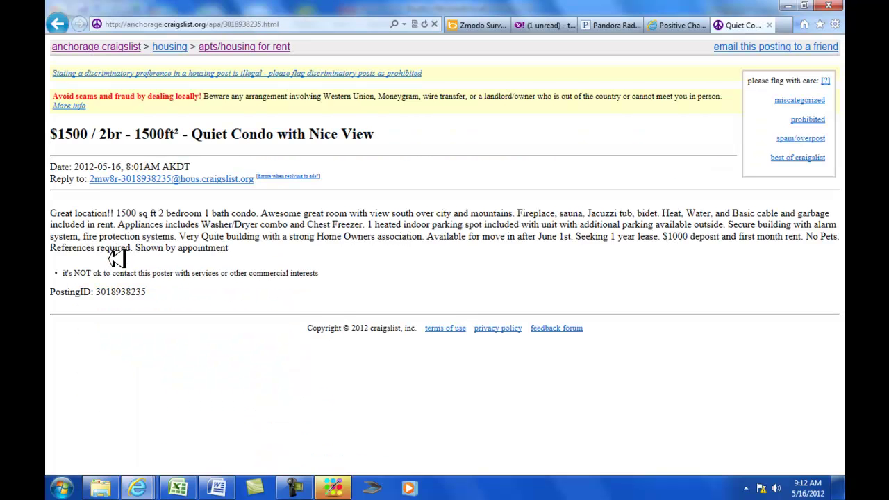
pyautogui.moveTo(90, 180); pyautogui.dragTo(254, 184)
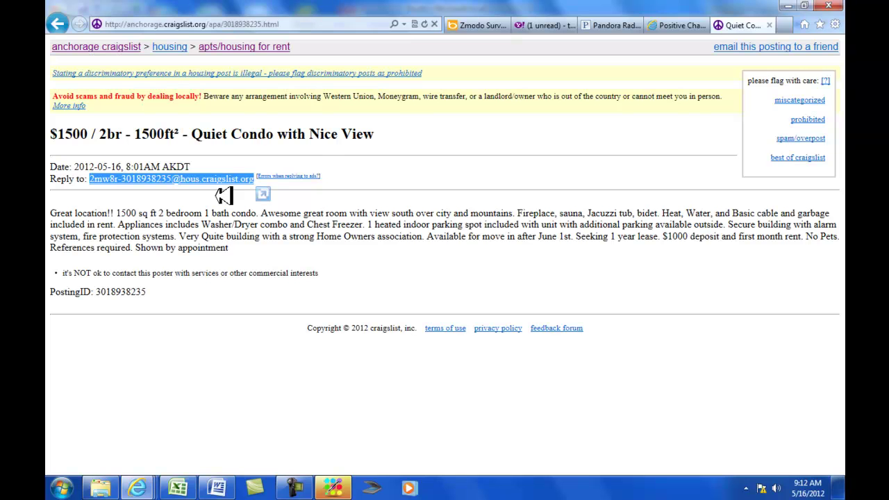
pyautogui.hotkey('ctrl', 'c')
pyautogui.hotkey('alt', 'Tab')
pyautogui.hotkey('ctrl', 'v')
pyautogui.hotkey('alt', 'Tab')
pyautogui.click(57, 23)
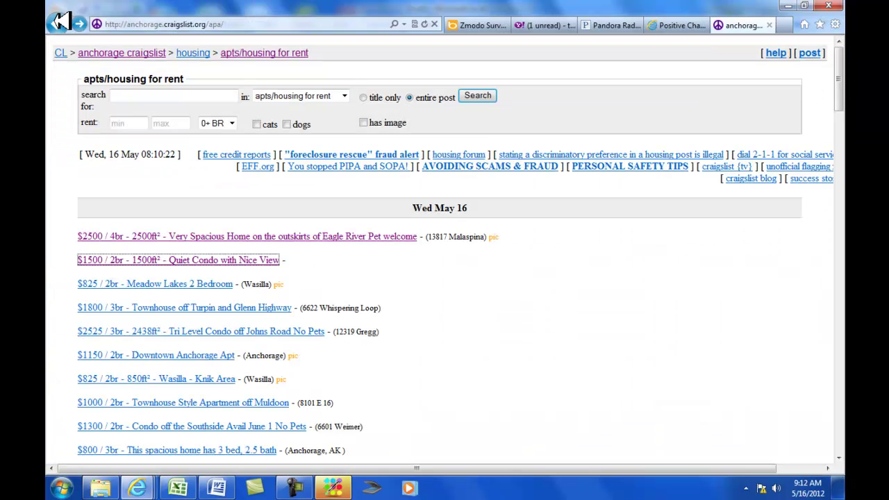
# Copy the reply email of the "Meadow Lakes 2 Bedroom" post into cell A13 in Excel and return to the listings
pyautogui.click(125, 284)
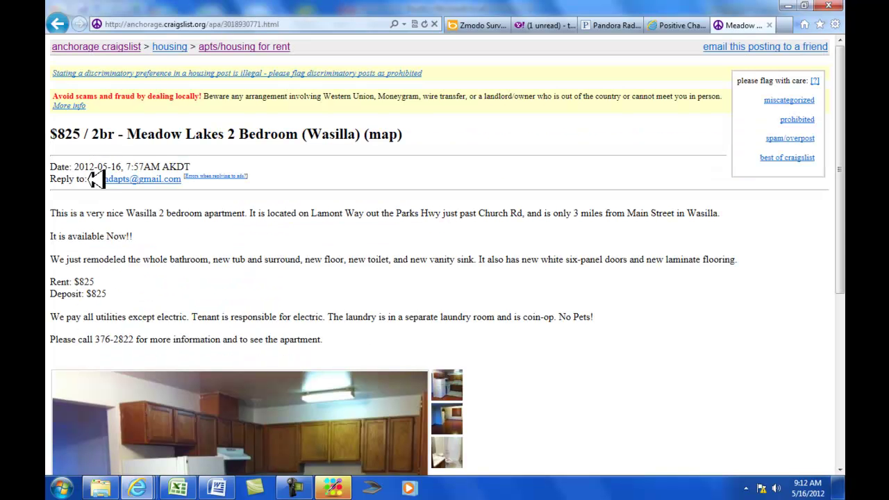
pyautogui.doubleClick(110, 179)
pyautogui.moveTo(111, 180); pyautogui.dragTo(184, 179)
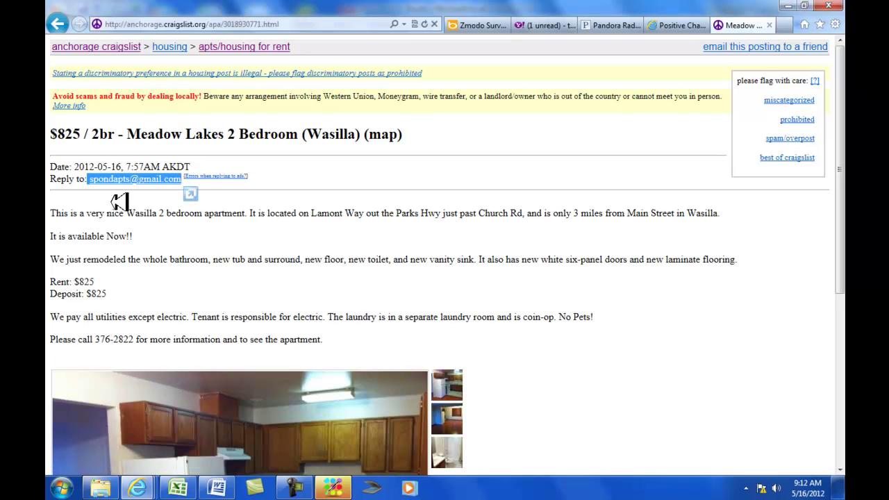
pyautogui.hotkey('alt', 'Tab')
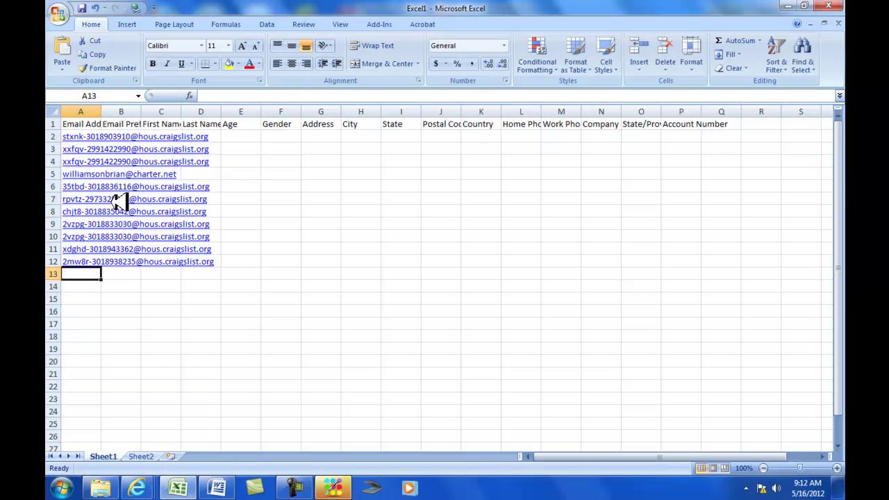
pyautogui.hotkey('ctrl', 'v')
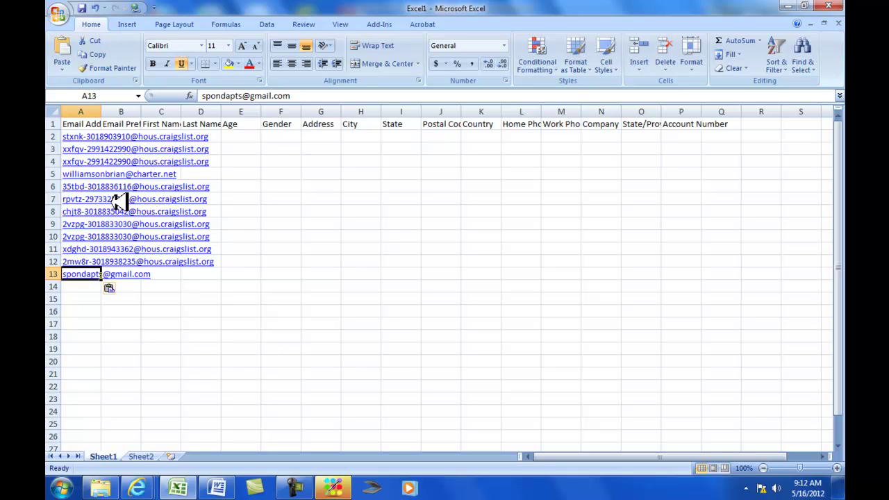
pyautogui.press('Return')
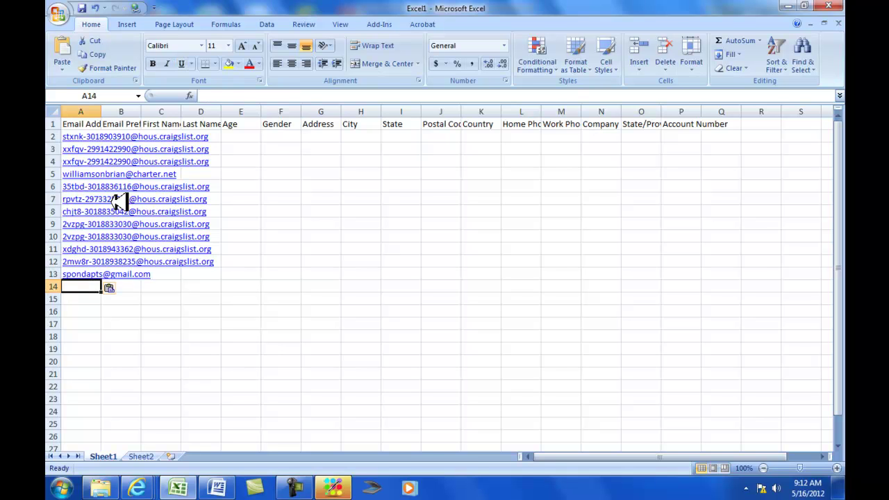
pyautogui.hotkey('alt', 'Tab')
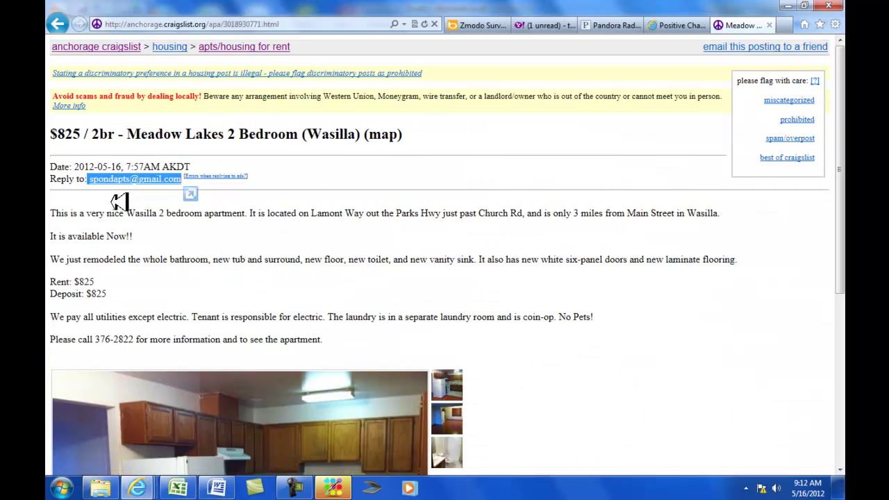
pyautogui.click(59, 24)
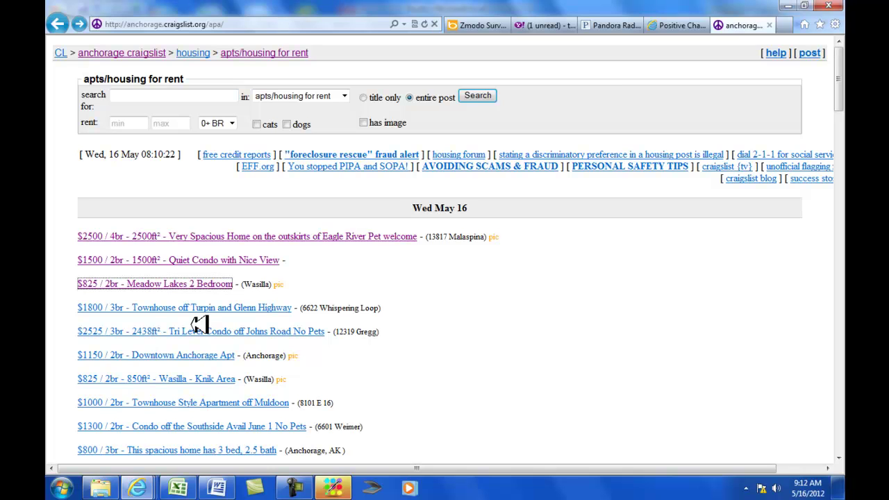
# Copy the $1800 townhouse post's reply email into cell A14 in Excel, return to the listings, and check the sheet's new entry
pyautogui.click(146, 306)
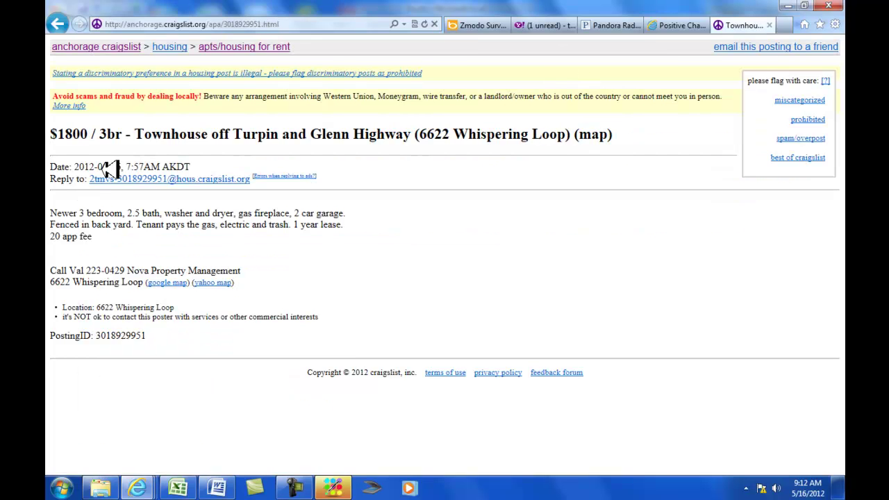
pyautogui.moveTo(89, 179); pyautogui.dragTo(250, 182)
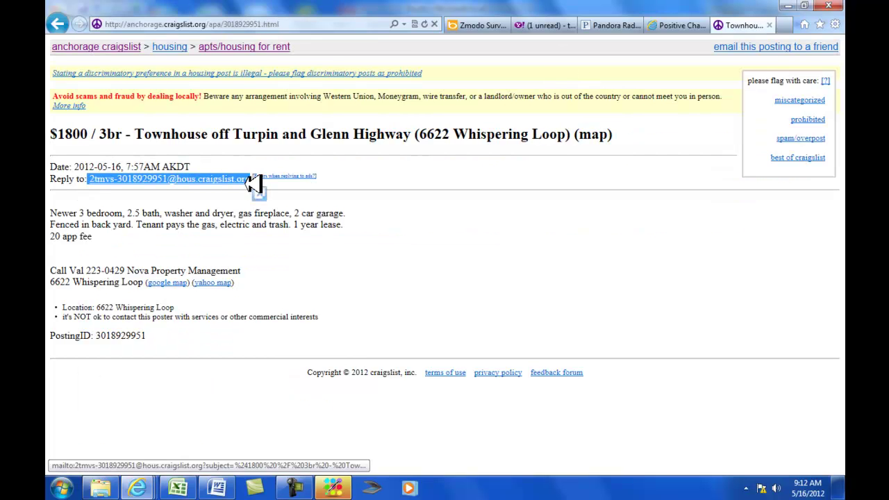
pyautogui.hotkey('alt', 'Tab')
pyautogui.hotkey('alt', 'Tab')
pyautogui.click(60, 23)
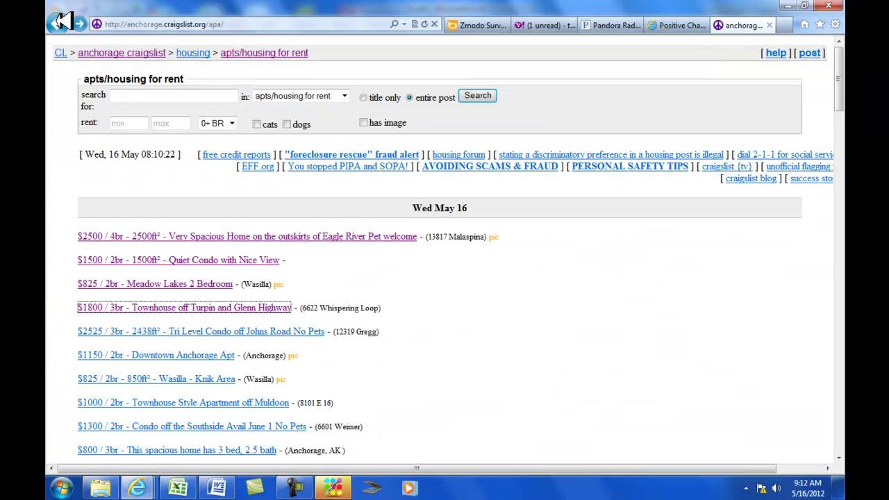
pyautogui.hotkey('alt', 'Tab')
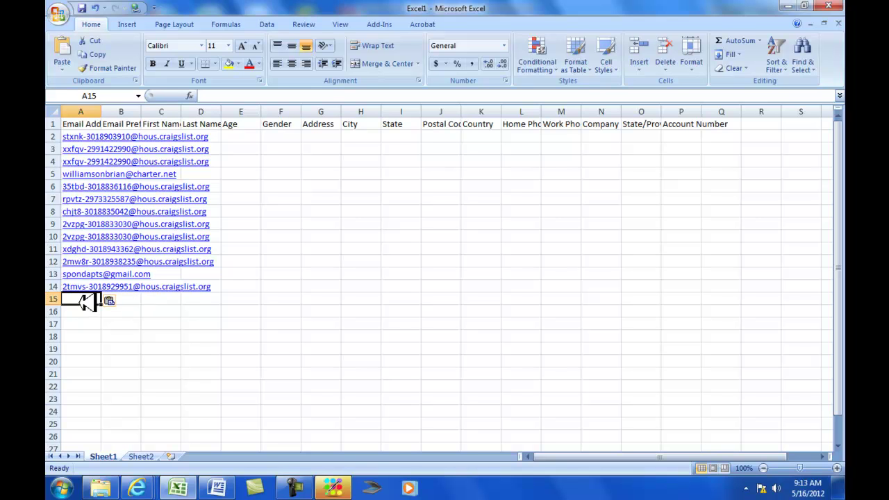
pyautogui.hotkey('alt', 'Tab')
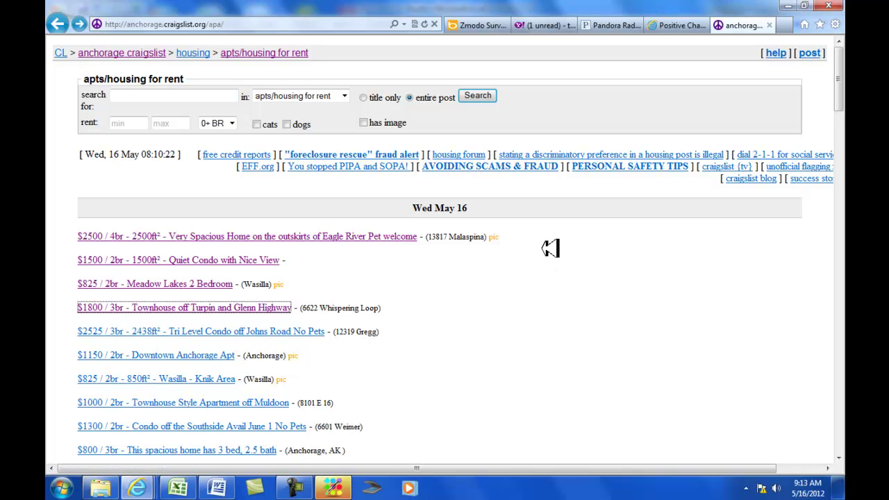
# Open hotkeymaster.com in a new browser tab and go to its Hotkey Master download page
pyautogui.click(788, 25)
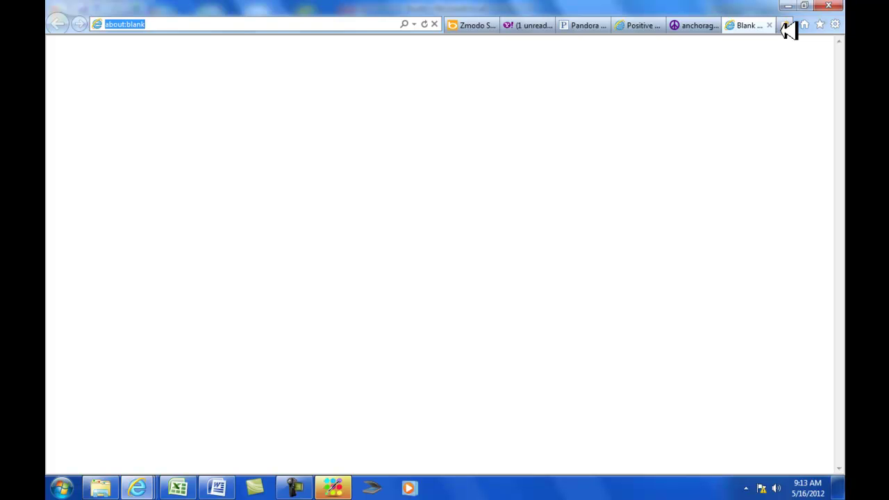
pyautogui.write('hot')
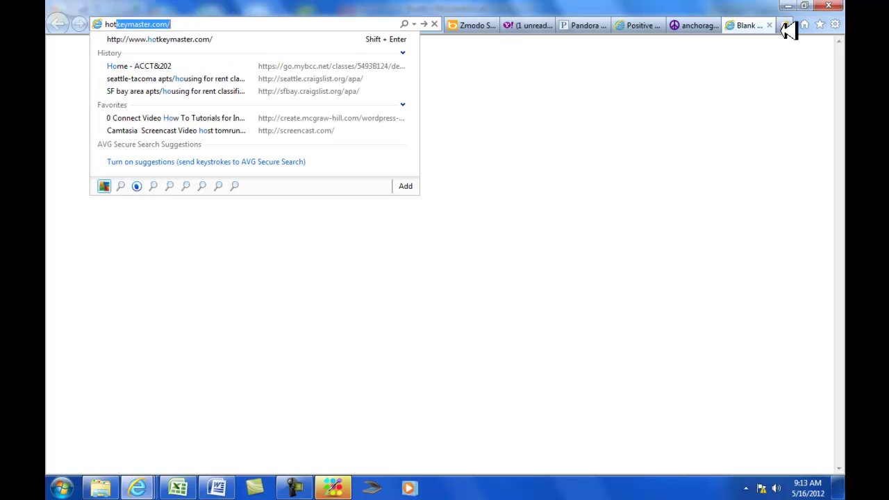
pyautogui.write('ke')
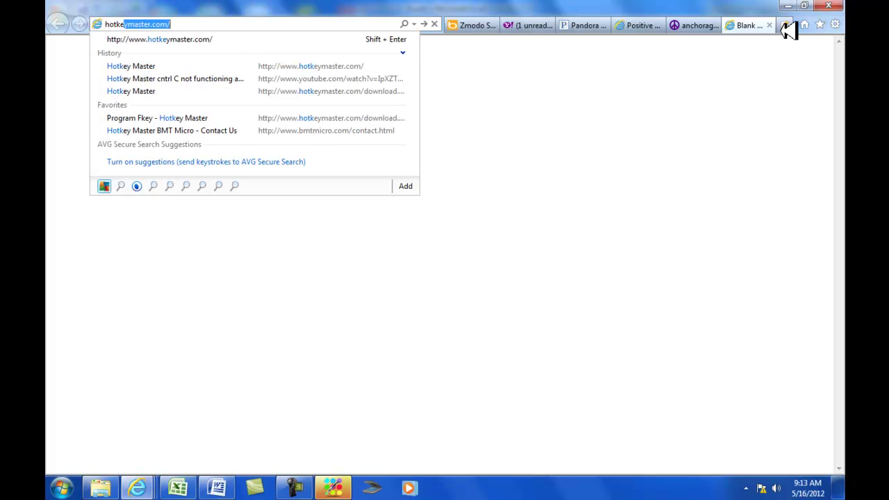
pyautogui.write('ym')
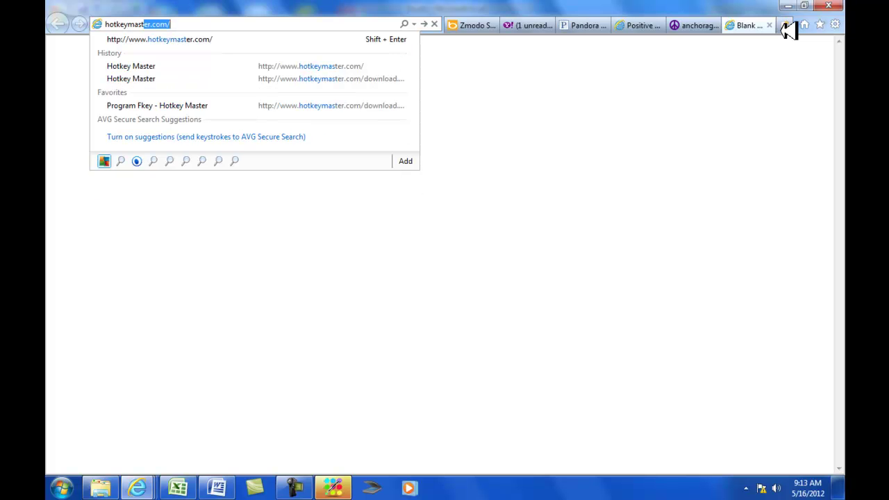
pyautogui.press('Return')
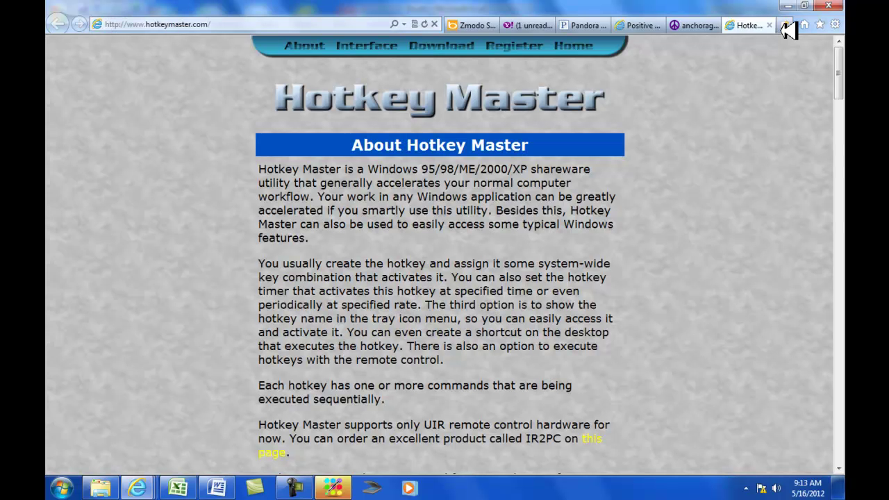
pyautogui.click(441, 43)
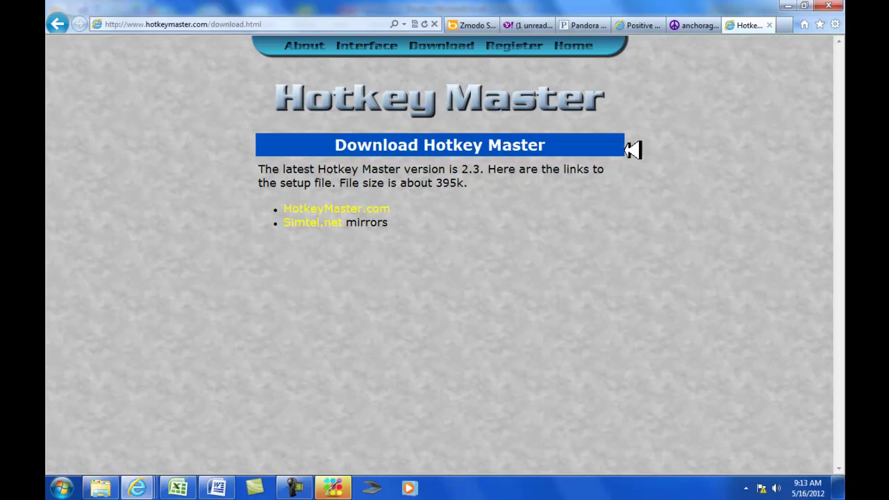
# Return to the Anchorage listings, open the $2525 "Tri Level Condo" post, and select its reply email
pyautogui.click(695, 25)
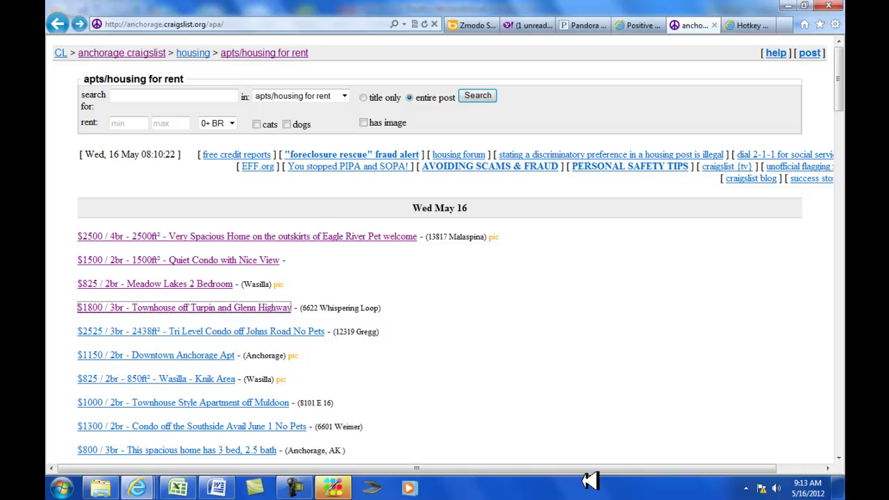
pyautogui.hotkey('alt', 'Tab')
pyautogui.hotkey('alt', 'Tab')
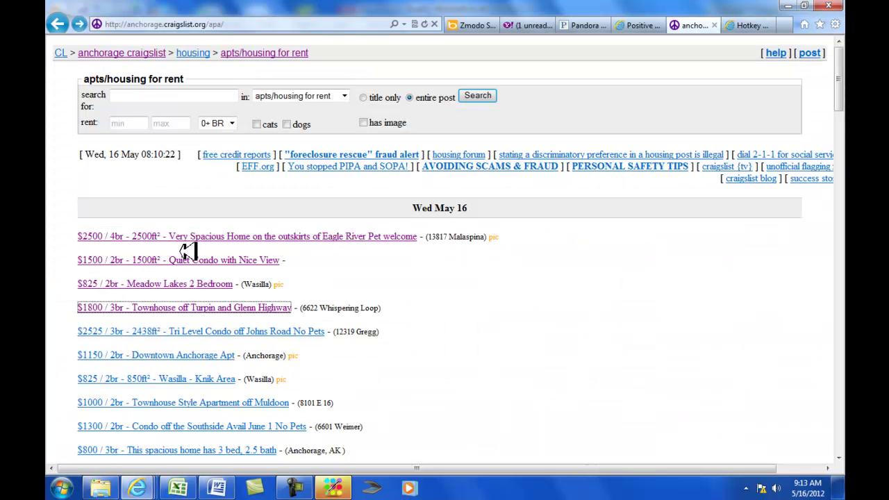
pyautogui.click(146, 330)
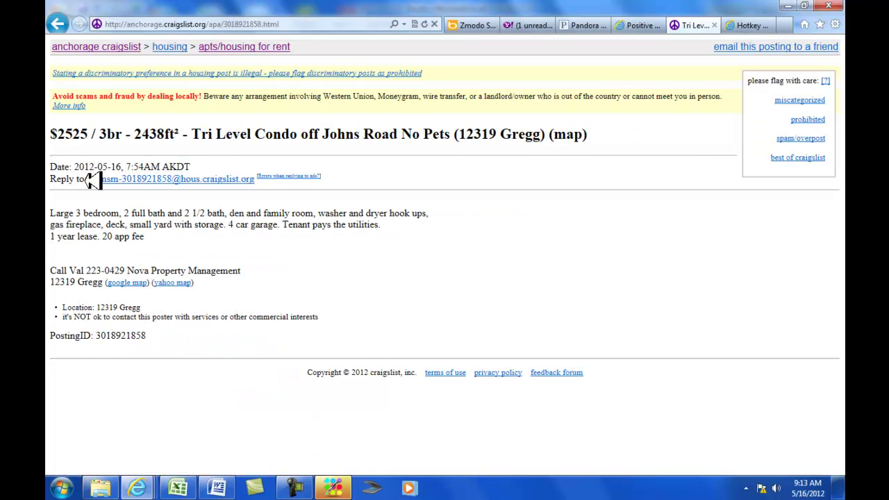
pyautogui.moveTo(90, 180); pyautogui.dragTo(253, 181)
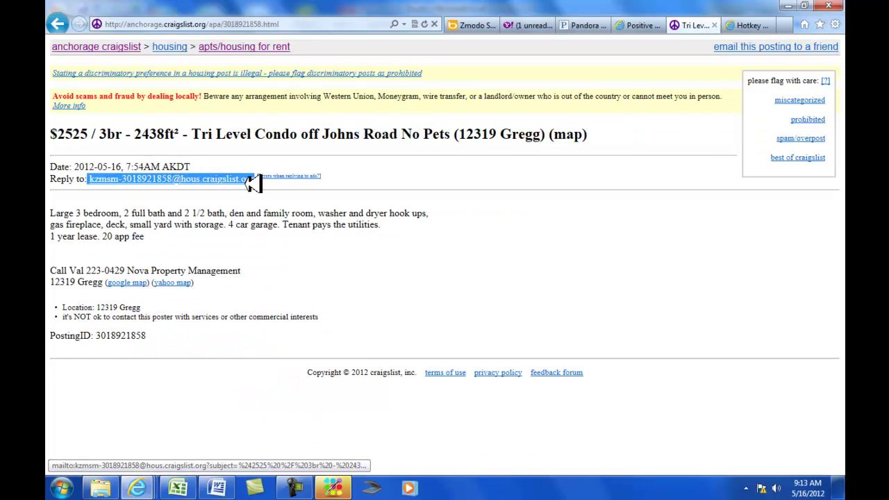
# Open the Hotkey Master options from the system tray and look through the General group's hotkey list
pyautogui.click(749, 488)
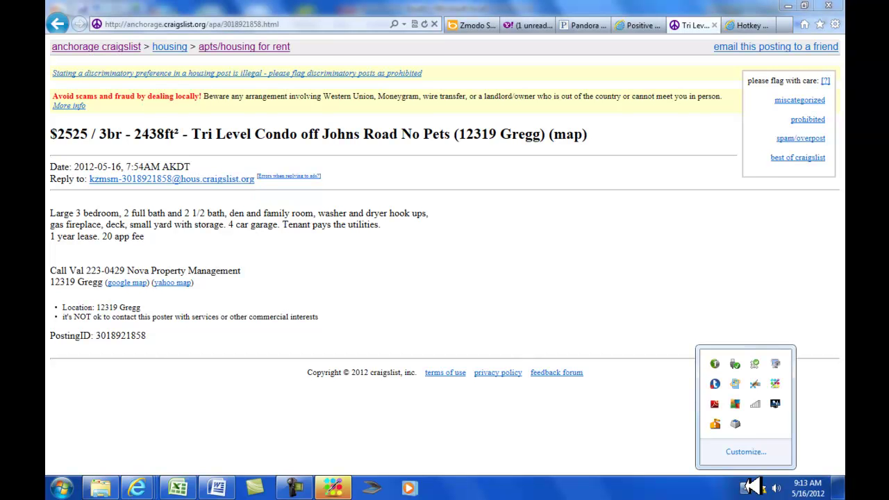
pyautogui.doubleClick(737, 423)
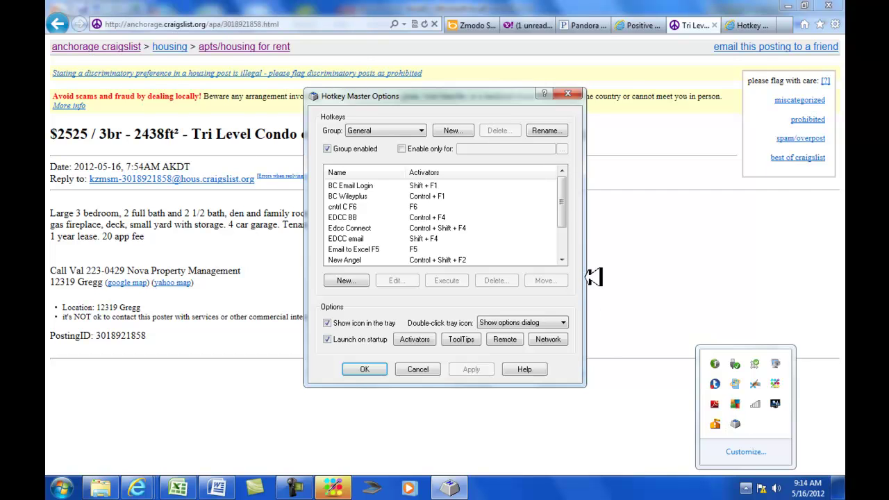
pyautogui.moveTo(564, 200)
pyautogui.mouseDown()
pyautogui.moveTo(560, 226)
pyautogui.moveTo(557, 193)
pyautogui.mouseUp()
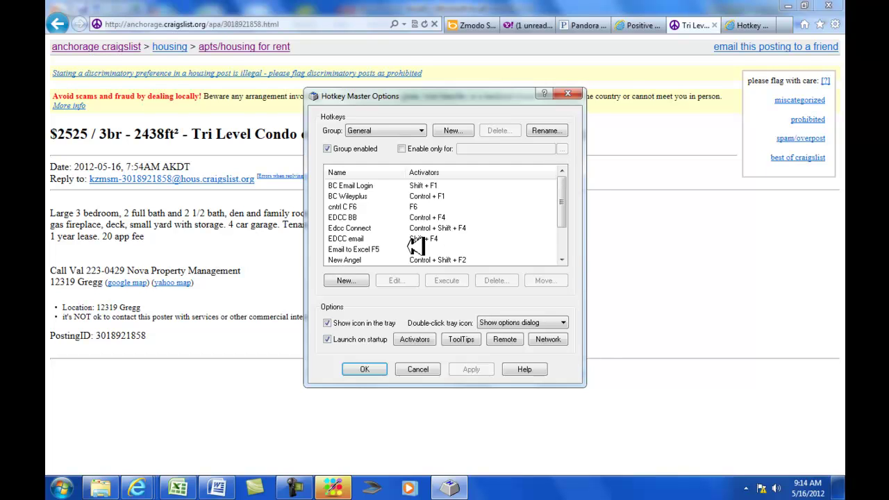
# Review the activator and command sequence of the existing "Email to Excel F5" hotkey
pyautogui.click(369, 249)
pyautogui.click(398, 279)
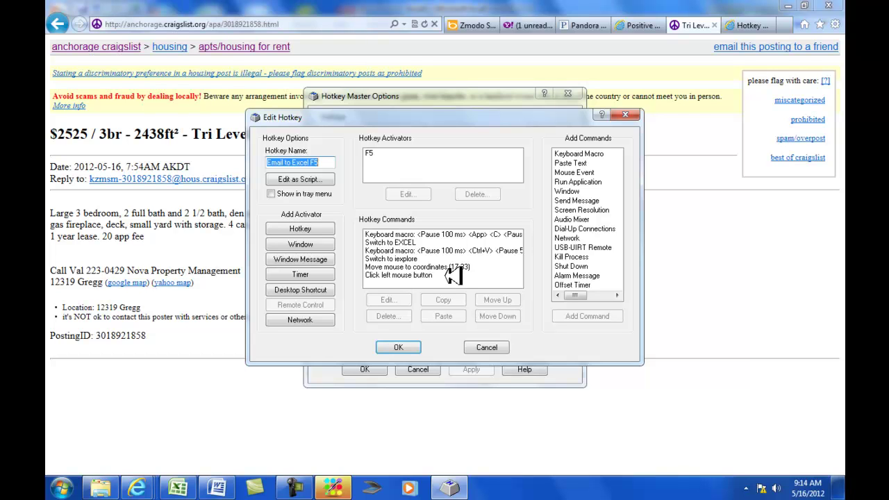
pyautogui.click(403, 348)
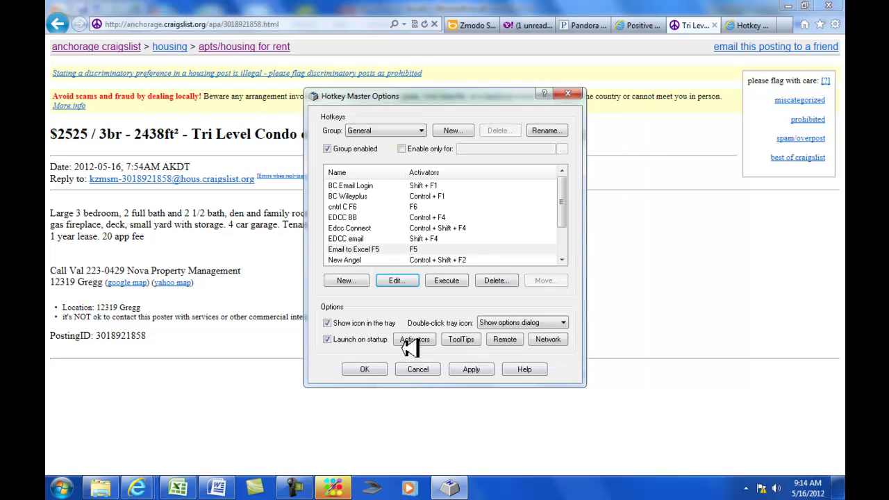
# Create a new hotkey named "email to excel" in the General group with F3 as its activator
pyautogui.click(344, 280)
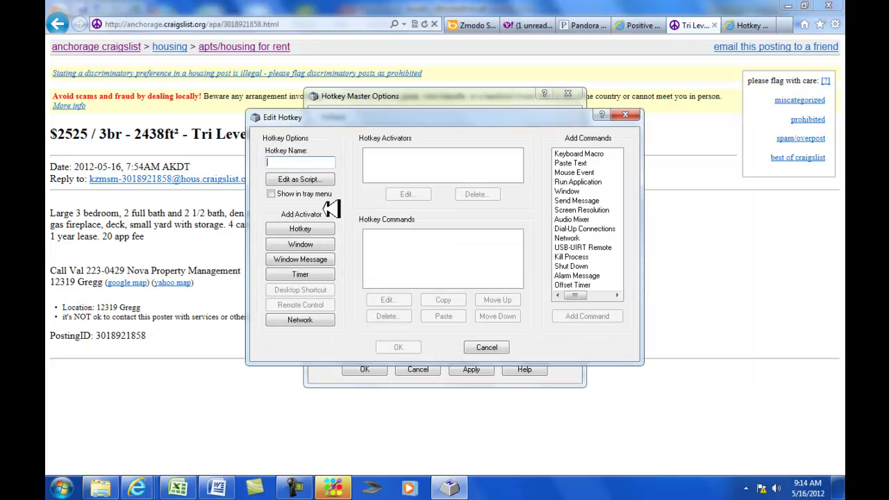
pyautogui.write('email to excel')
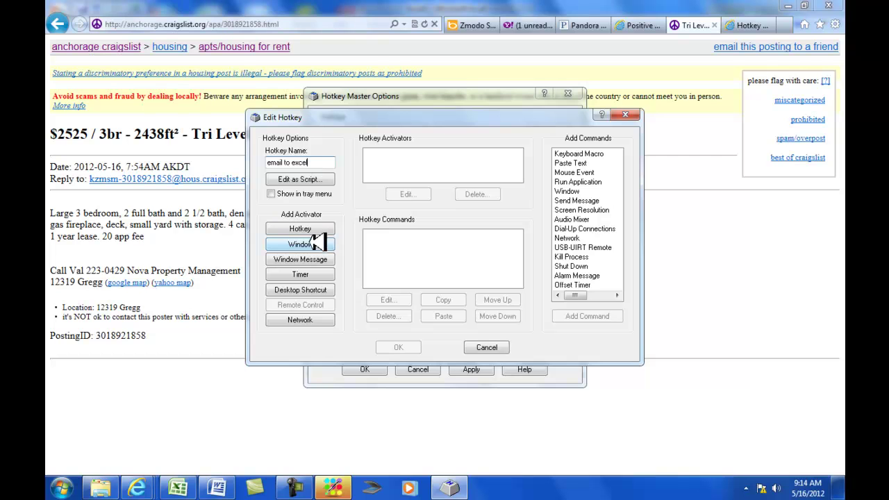
pyautogui.click(321, 228)
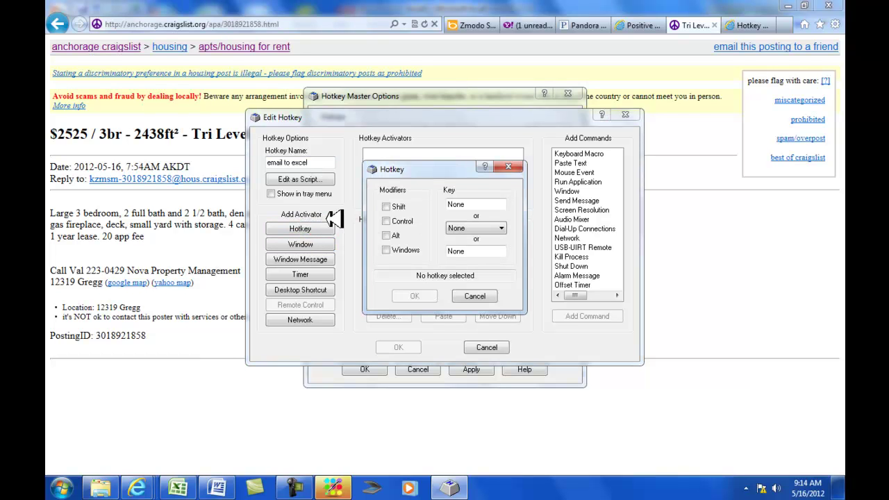
pyautogui.click(480, 204)
pyautogui.press('F3')
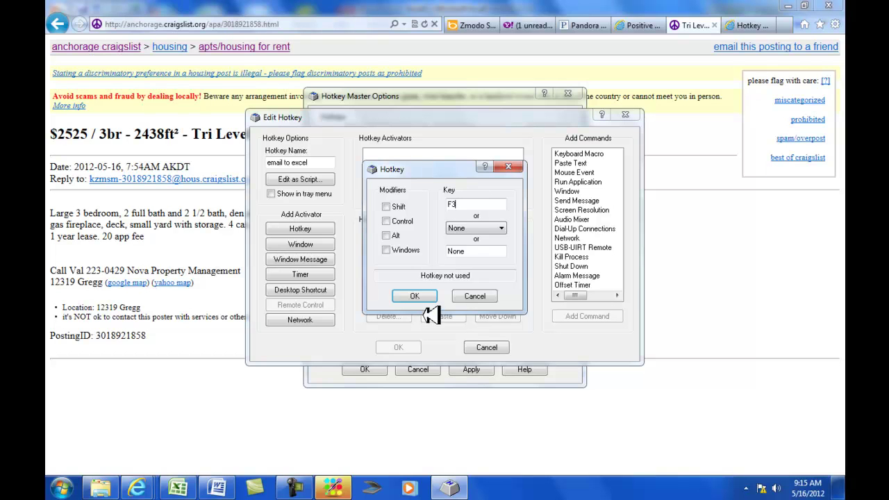
pyautogui.click(414, 295)
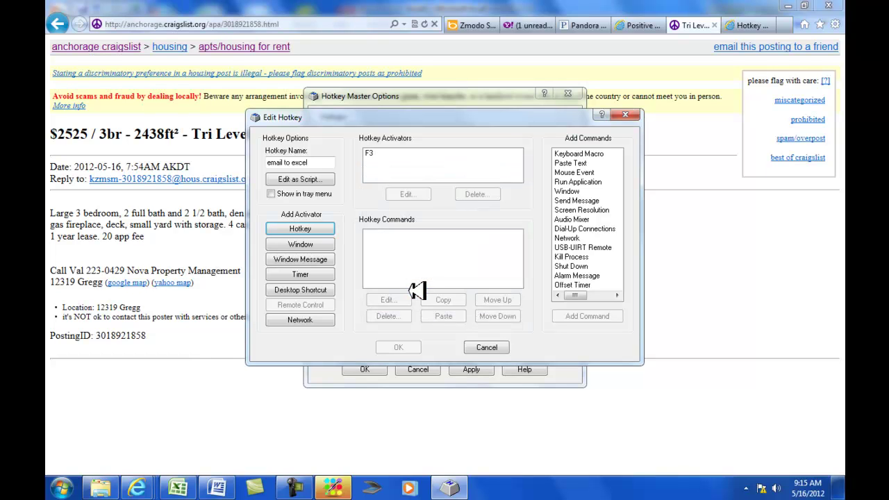
# Add a keyboard macro command to the hotkey consisting of Ctrl+C followed by a 200 ms pause
pyautogui.click(611, 154)
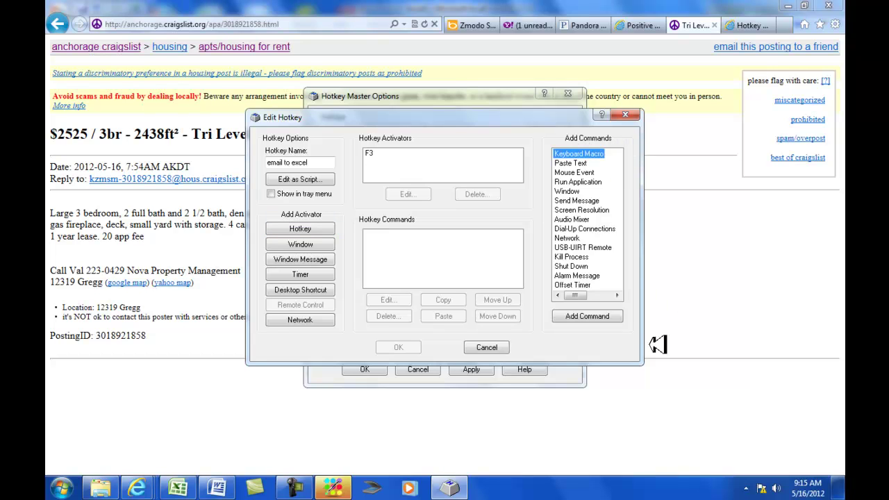
pyautogui.click(607, 316)
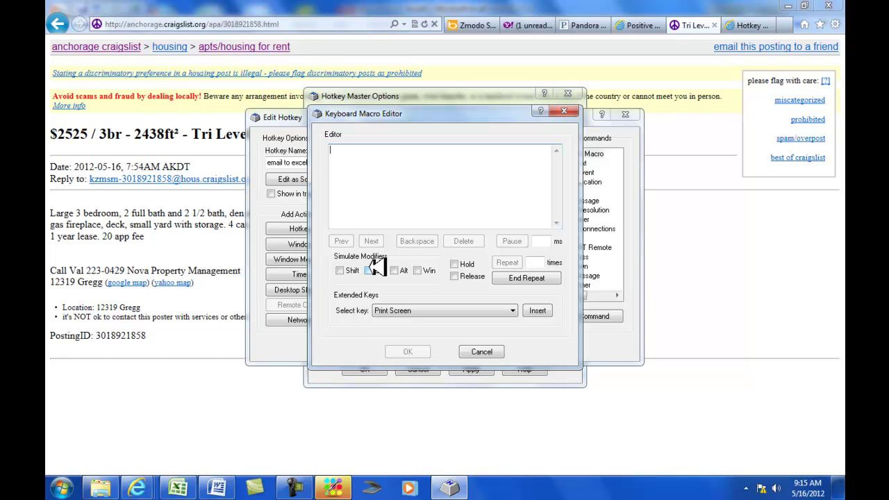
pyautogui.click(370, 268)
pyautogui.press('c')
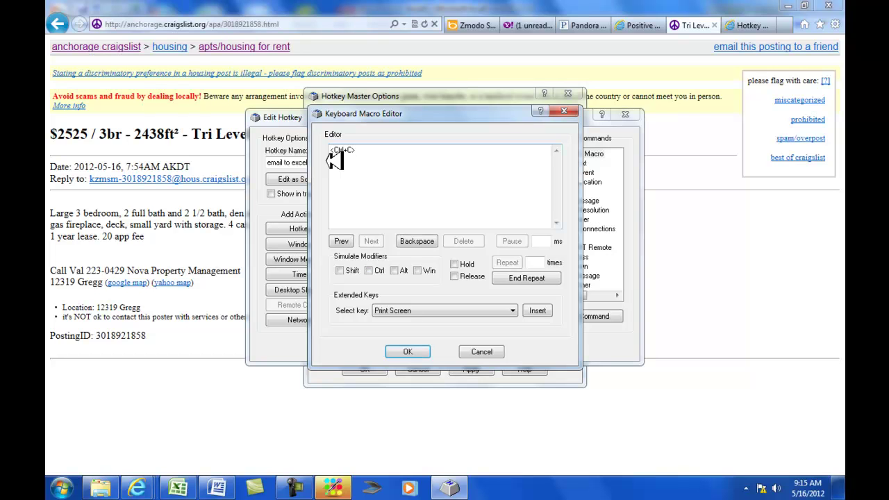
pyautogui.click(542, 241)
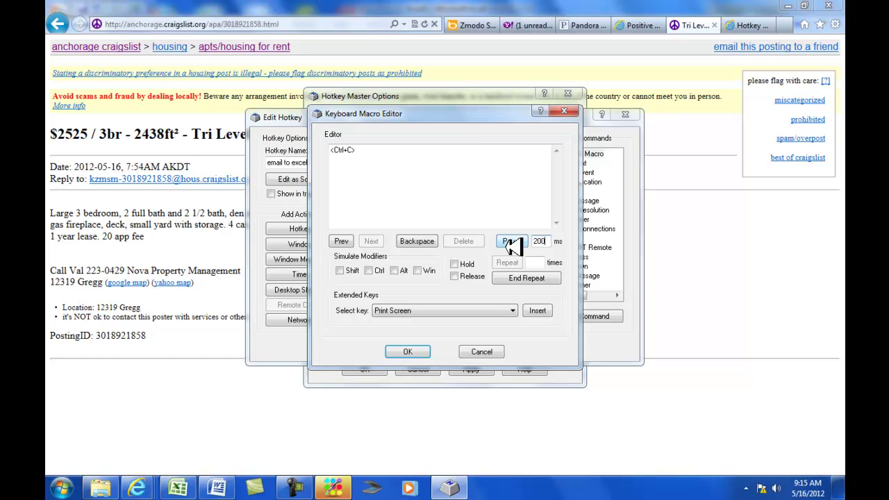
pyautogui.click(513, 242)
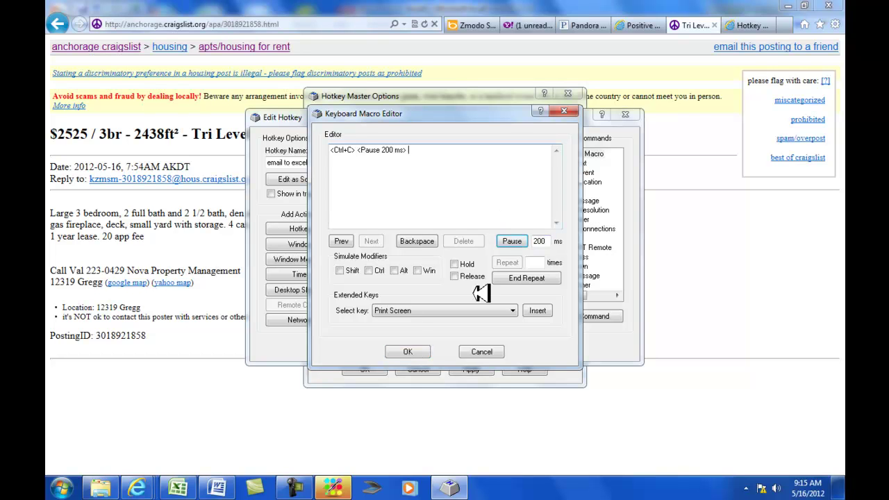
pyautogui.click(410, 351)
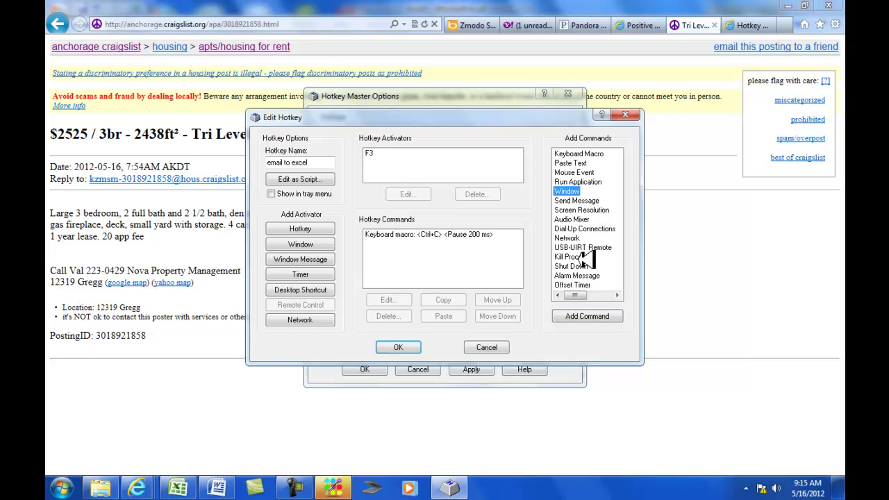
# Add a Window command that switches to the Excel window, matching it by executable and class but not by title
pyautogui.click(587, 316)
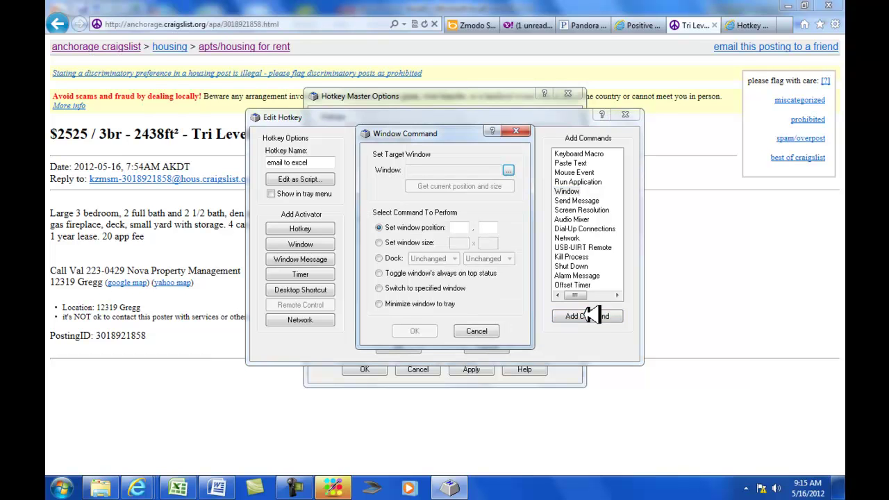
pyautogui.click(511, 170)
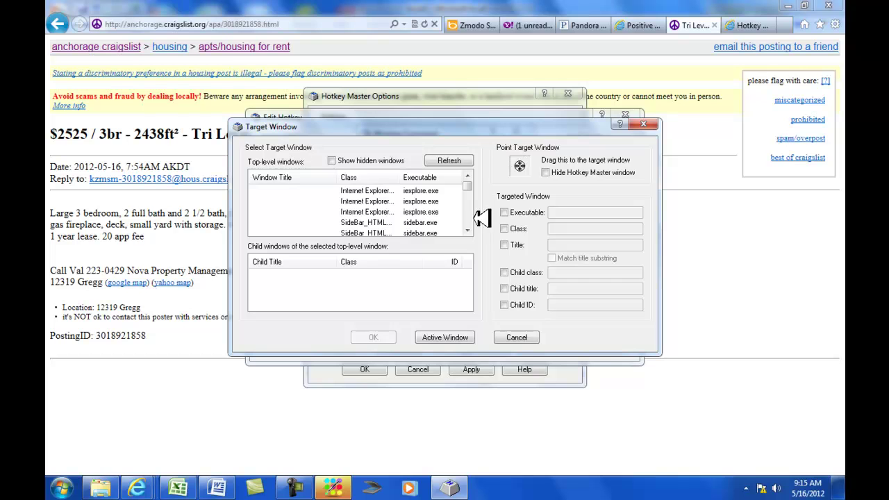
pyautogui.moveTo(466, 185); pyautogui.dragTo(466, 217)
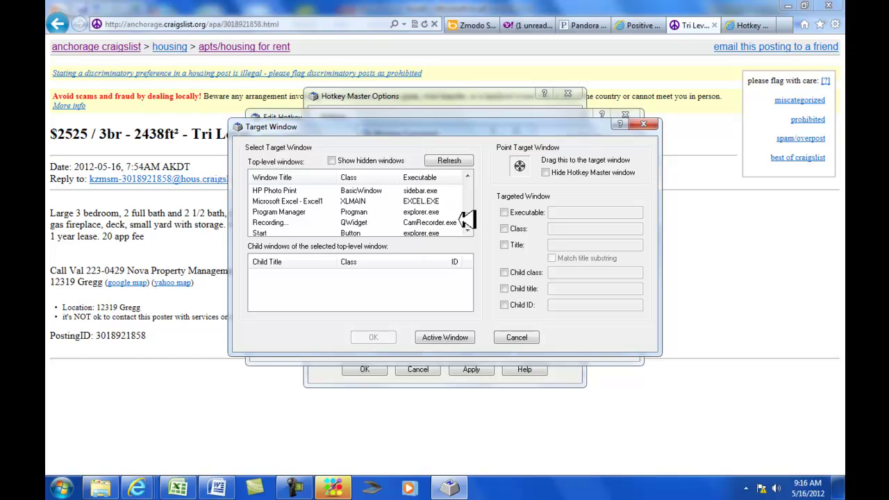
pyautogui.moveTo(467, 215)
pyautogui.mouseDown()
pyautogui.moveTo(472, 202)
pyautogui.moveTo(472, 213)
pyautogui.mouseUp()
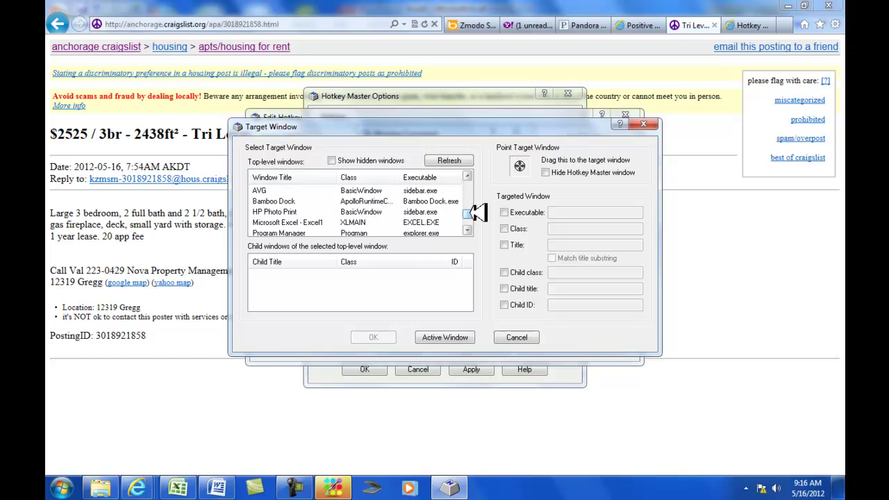
pyautogui.click(306, 219)
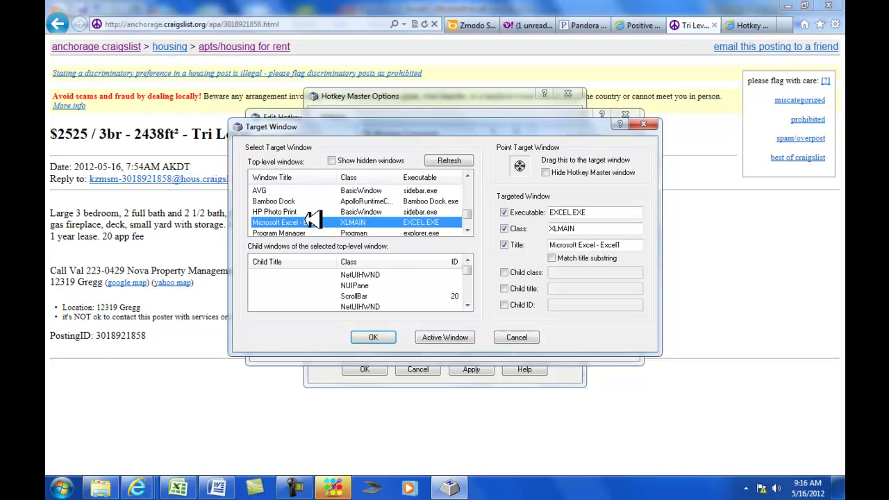
pyautogui.click(511, 242)
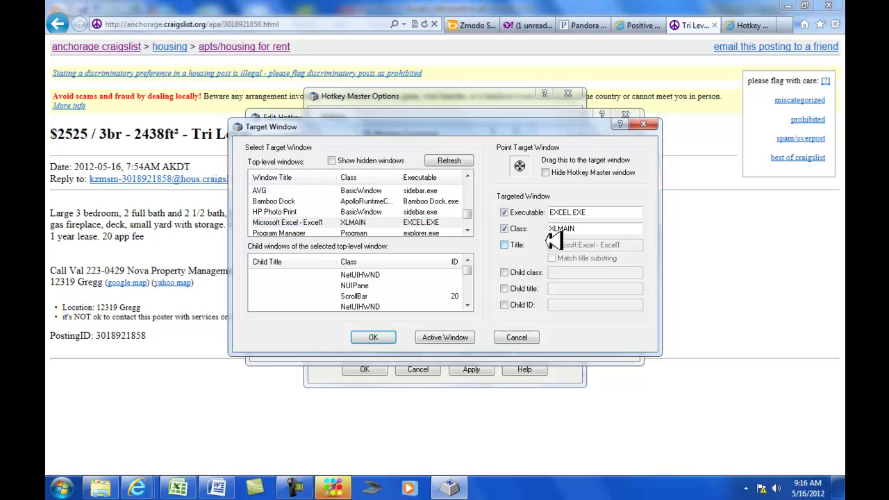
pyautogui.click(375, 337)
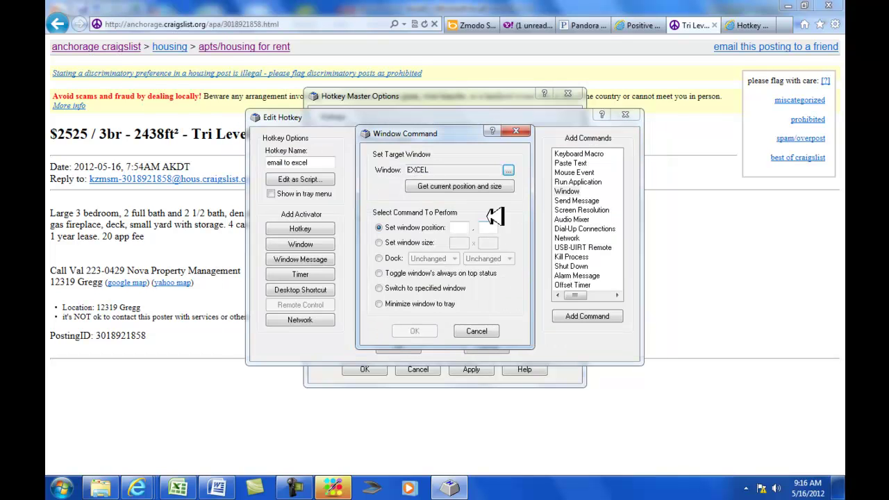
pyautogui.click(379, 287)
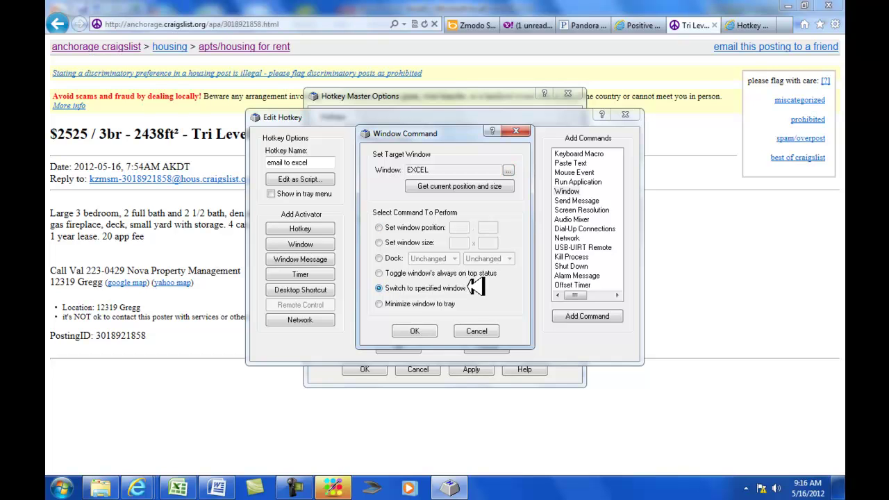
pyautogui.click(415, 331)
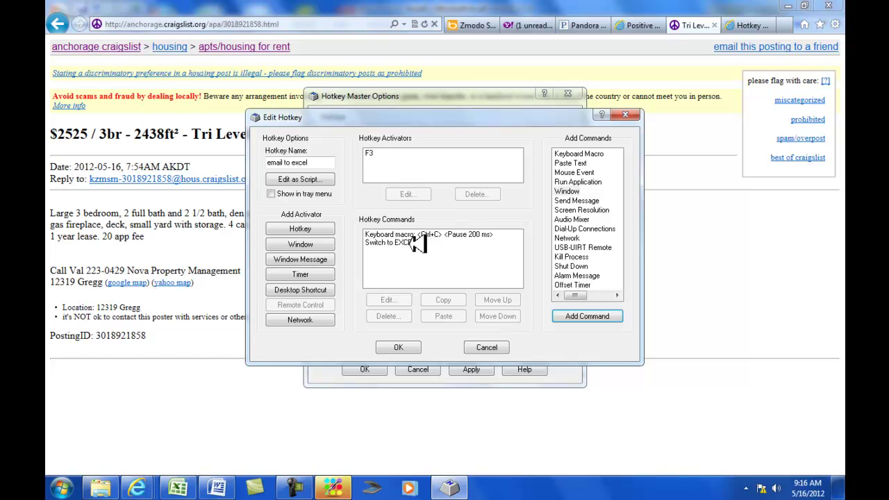
# Begin a second keyboard macro for the hotkey with a 100 ms pause followed by Ctrl+V
pyautogui.click(586, 153)
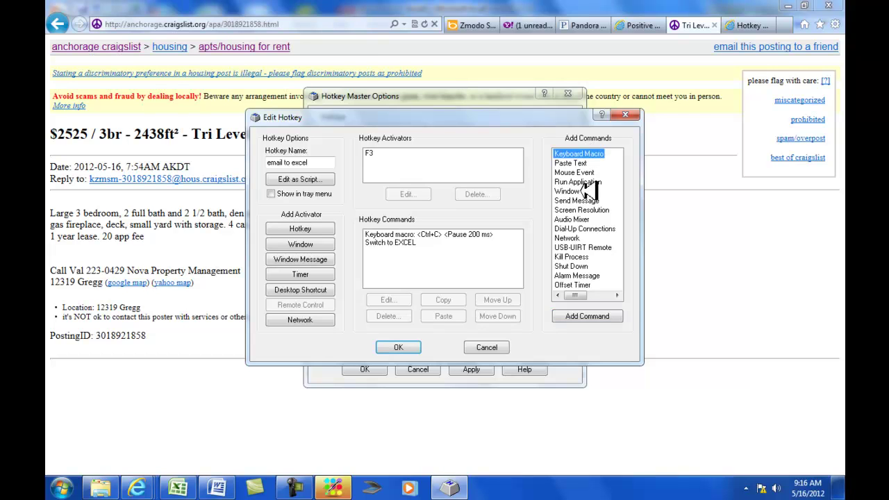
pyautogui.click(584, 317)
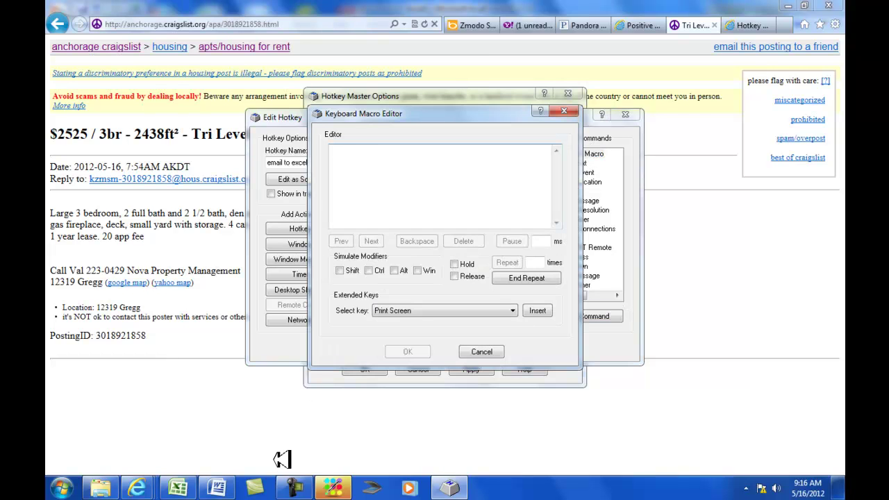
pyautogui.moveTo(294, 487)
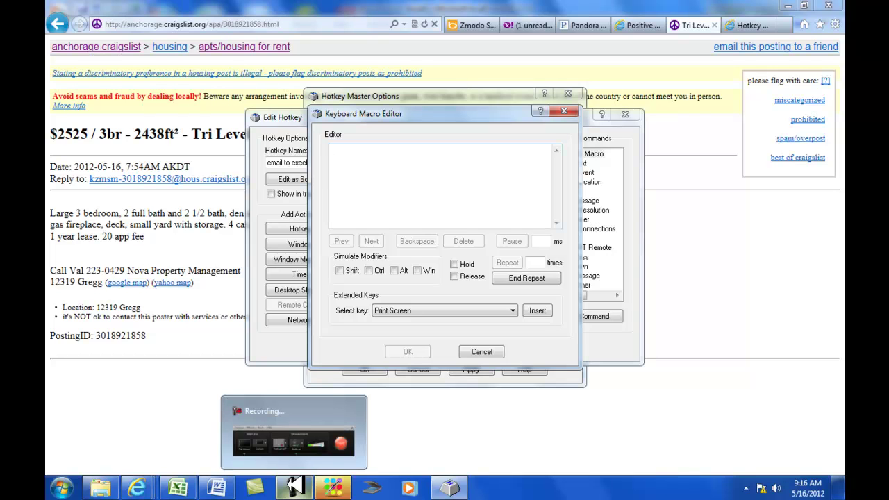
pyautogui.click(543, 241)
pyautogui.write('100')
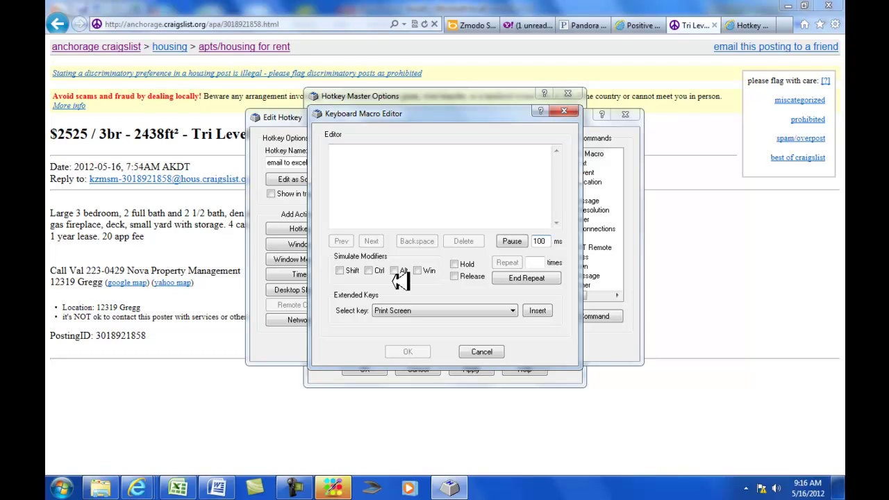
pyautogui.click(512, 242)
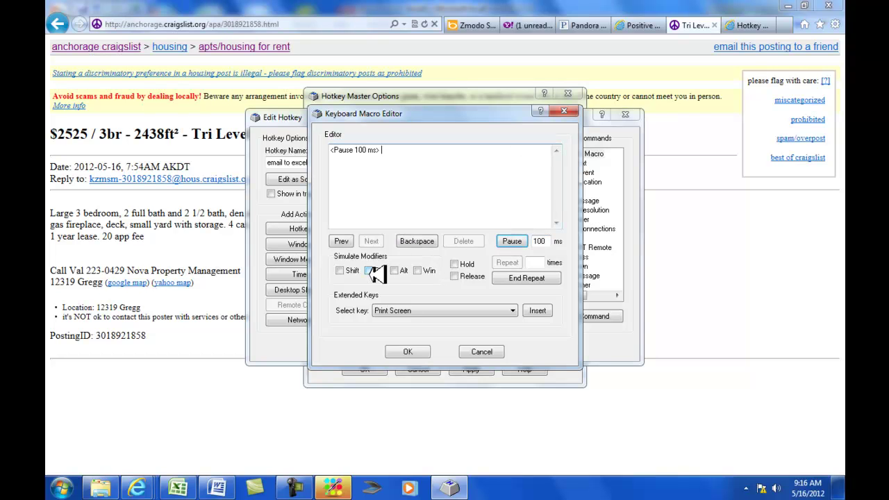
pyautogui.click(370, 271)
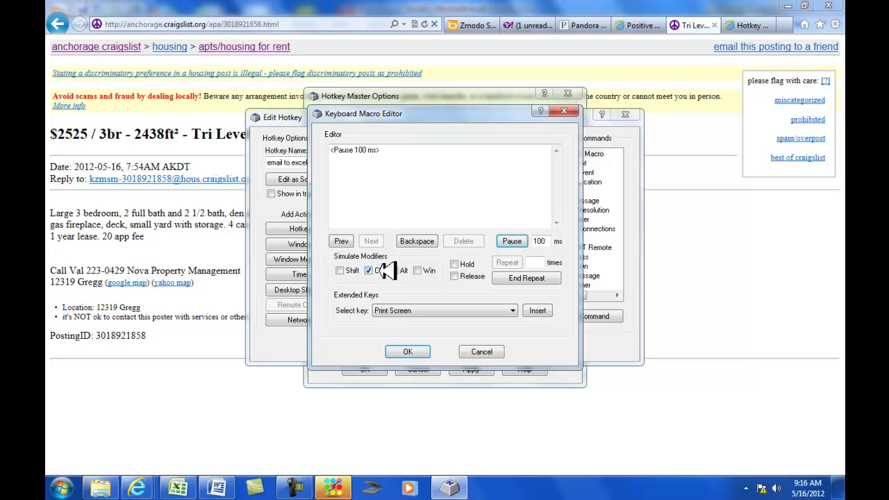
pyautogui.click(391, 166)
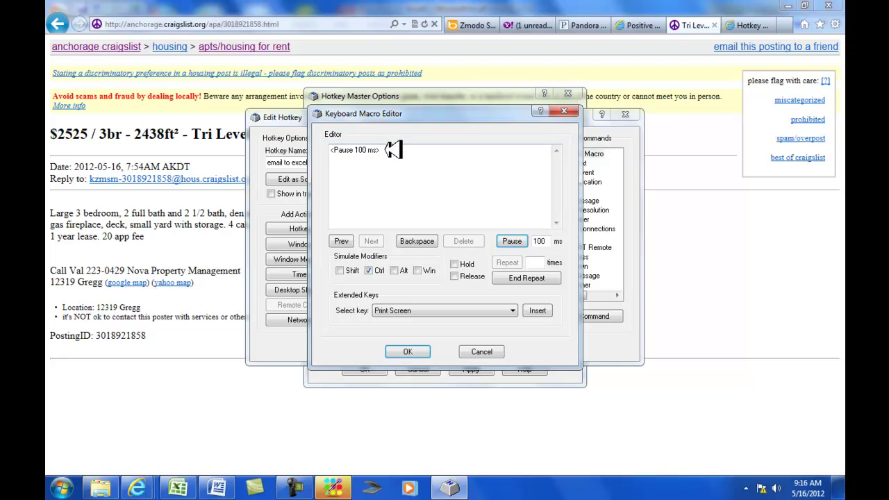
pyautogui.press('v')
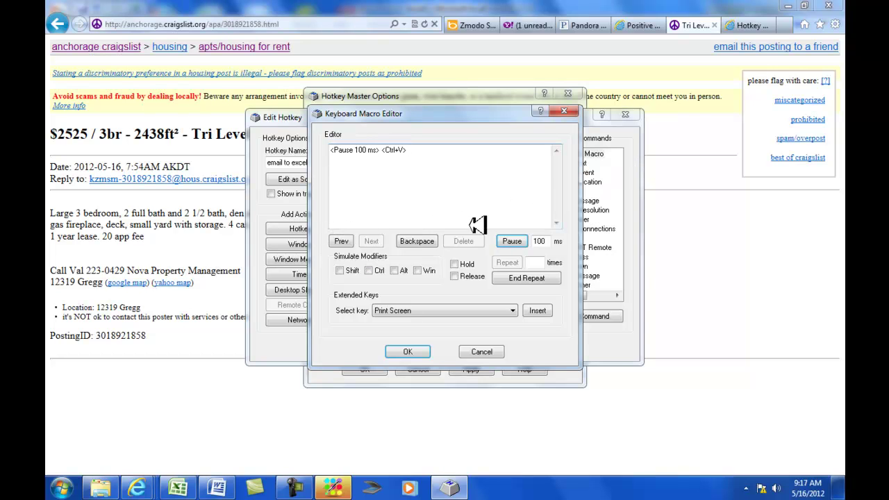
# Append a 100 ms pause, Enter and a 500 ms pause to the paste macro and save it
pyautogui.click(511, 242)
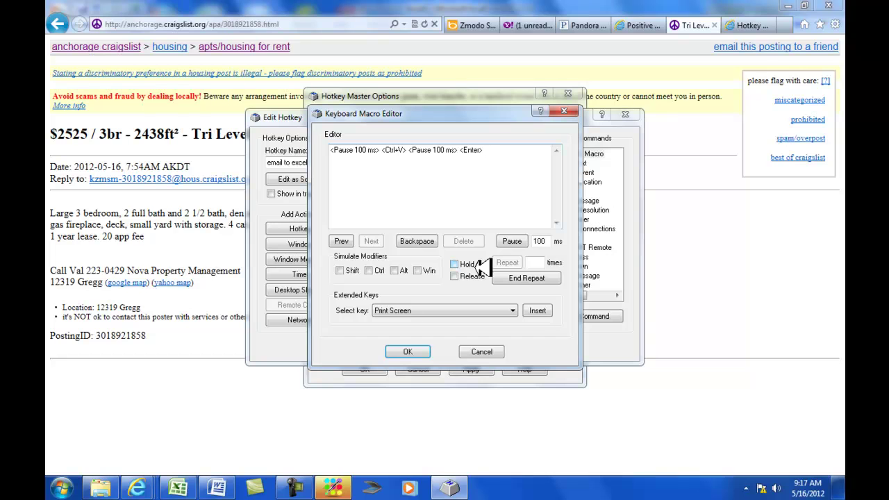
pyautogui.moveTo(550, 241); pyautogui.dragTo(528, 242)
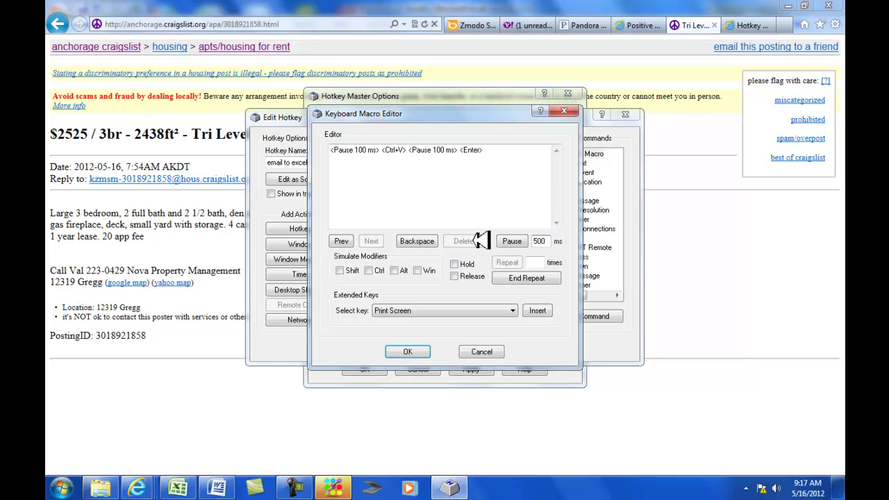
pyautogui.click(514, 241)
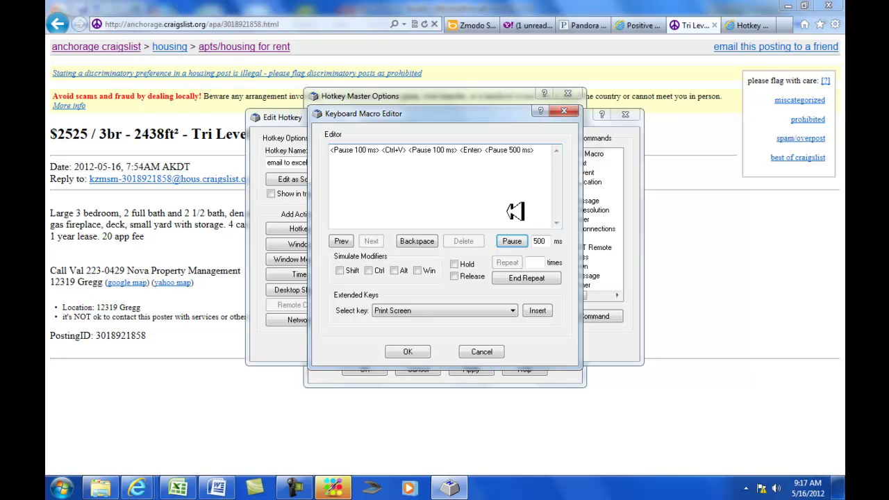
pyautogui.click(413, 352)
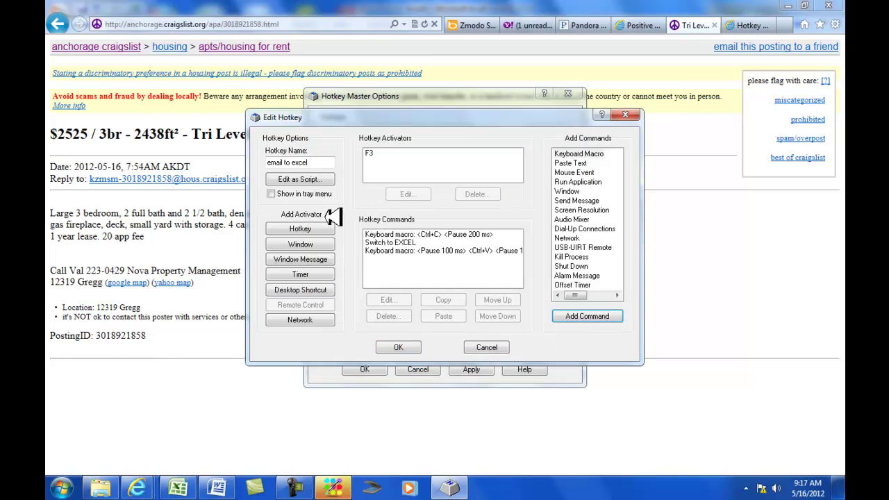
# Add a Window command that switches to the Internet Explorer window, matching it by executable iexplore.exe and class IEFrame but not by title
pyautogui.click(578, 191)
pyautogui.click(591, 315)
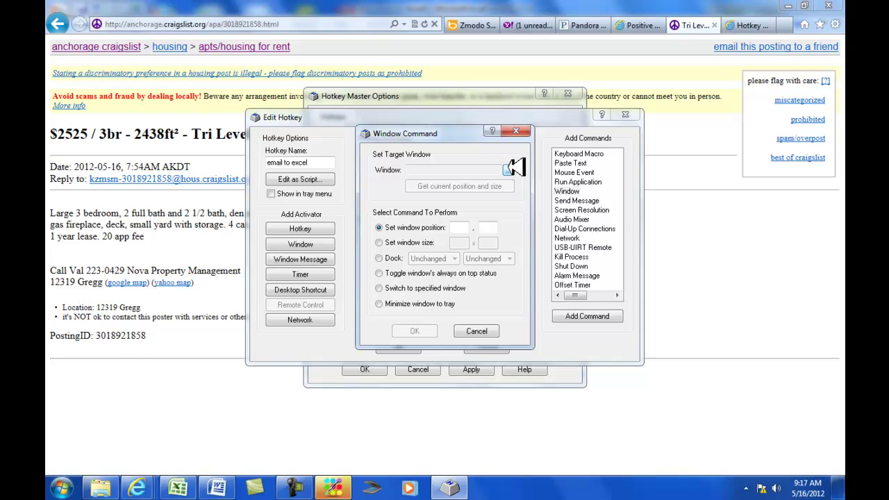
pyautogui.click(512, 170)
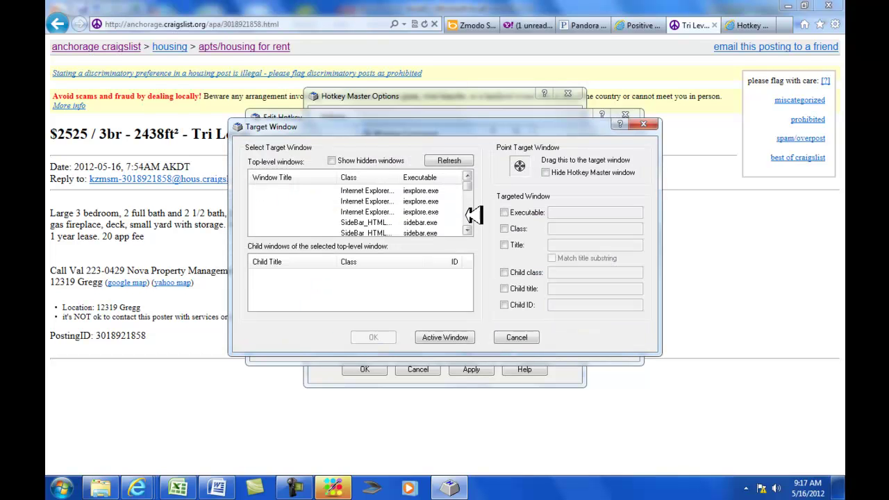
pyautogui.moveTo(469, 184); pyautogui.dragTo(472, 221)
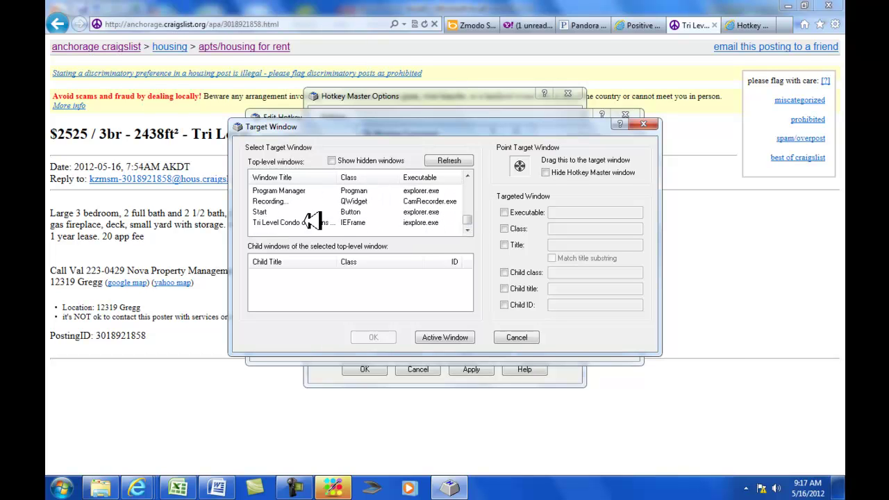
pyautogui.click(286, 221)
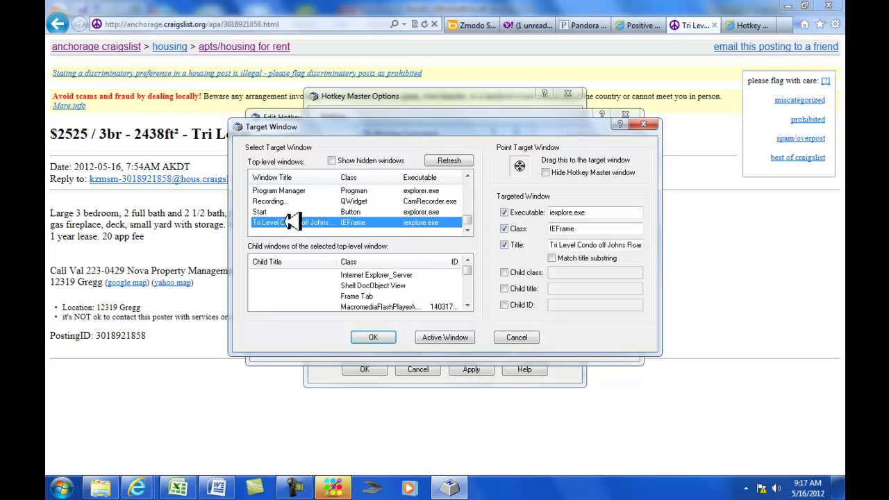
pyautogui.click(505, 244)
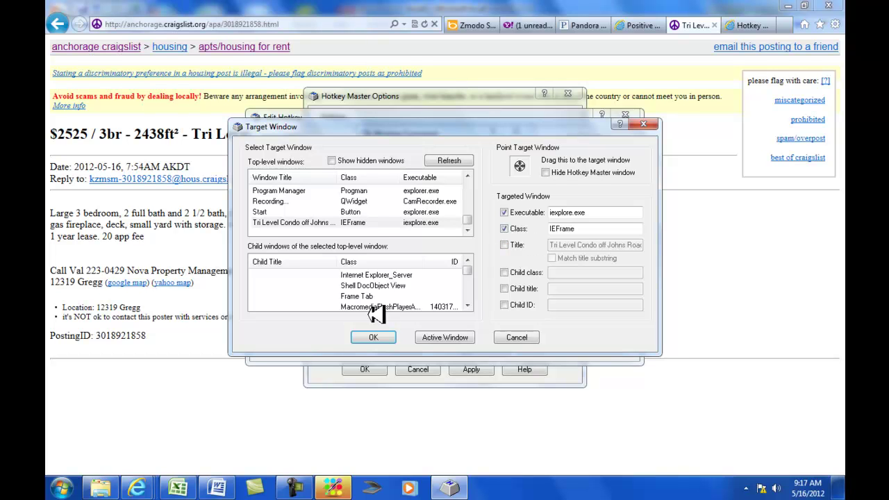
pyautogui.click(379, 339)
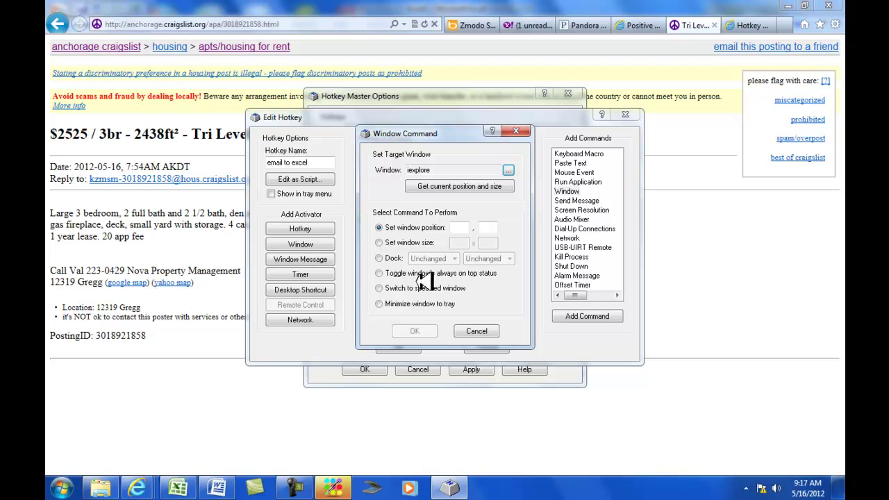
pyautogui.click(379, 288)
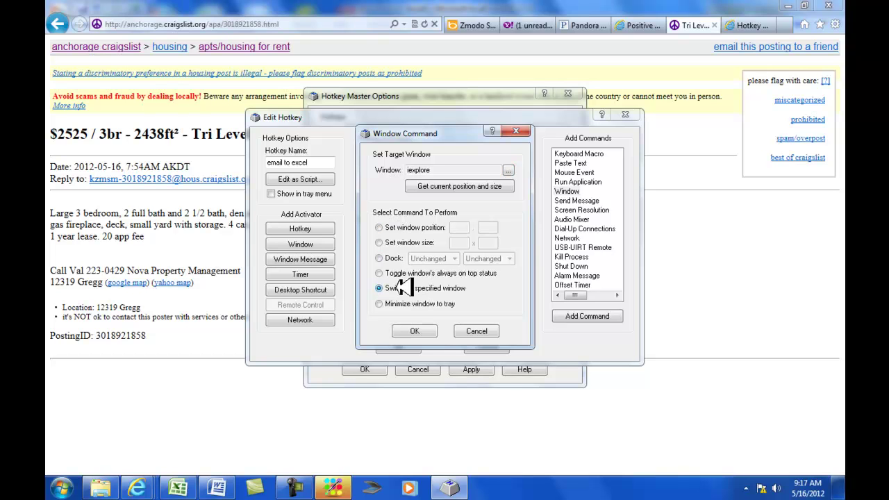
pyautogui.click(421, 330)
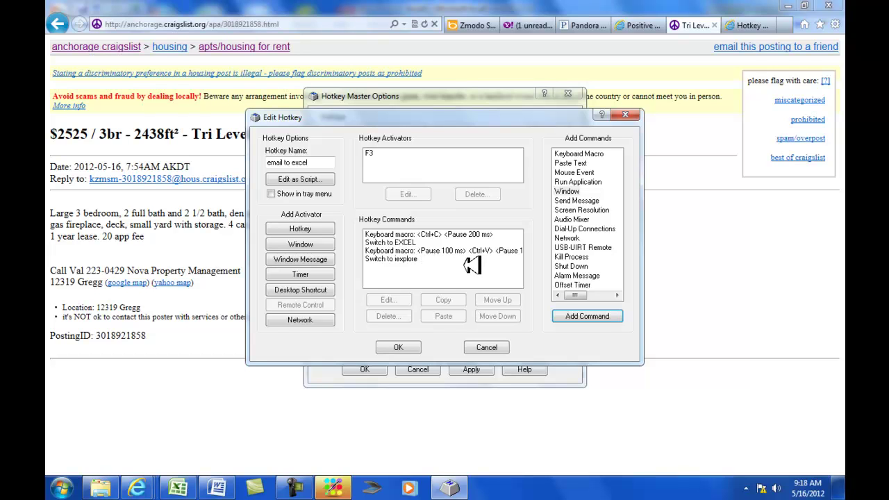
# Add a Mouse Event command to the hotkey that sets the mouse position to 17, 34
pyautogui.click(574, 173)
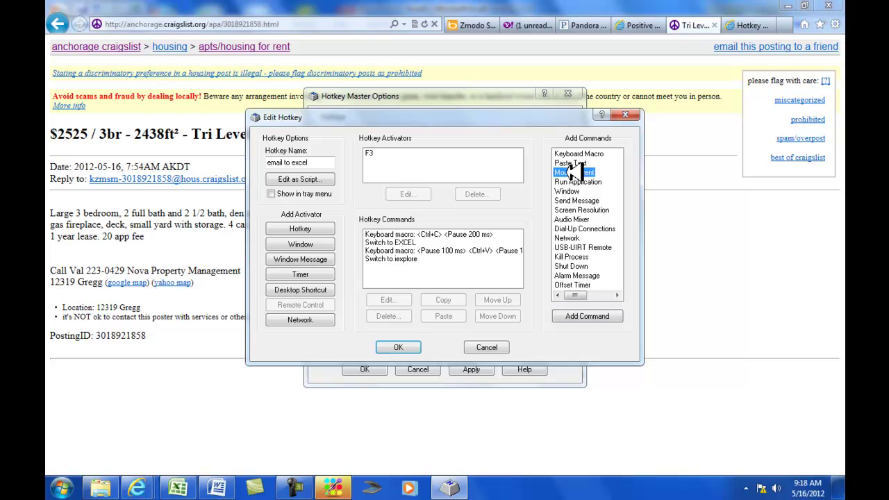
pyautogui.click(588, 316)
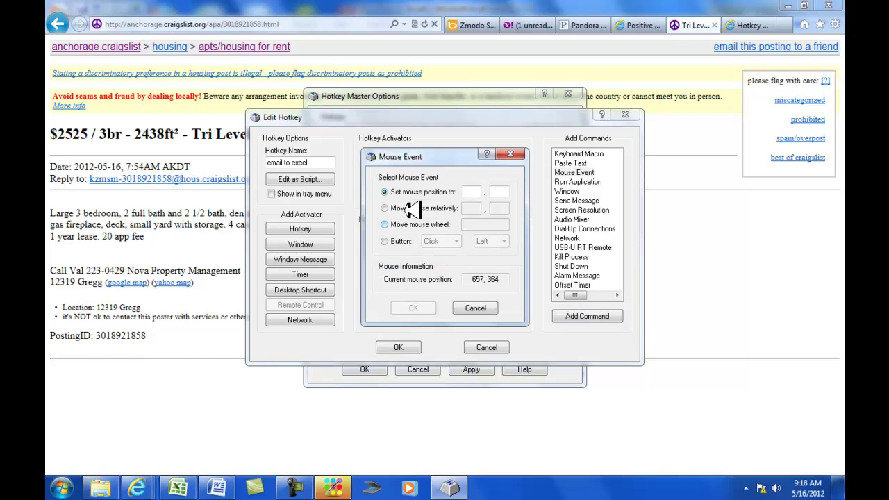
pyautogui.click(385, 193)
pyautogui.write('17')
pyautogui.press('Tab')
pyautogui.write('34')
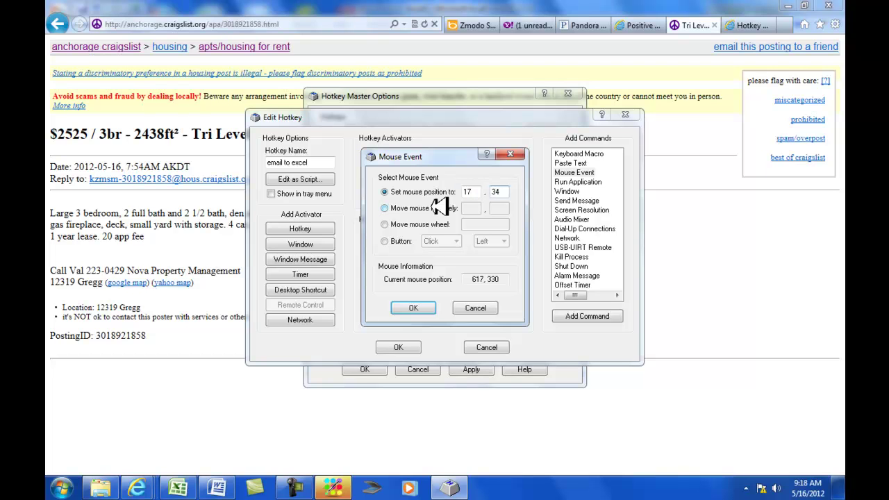
pyautogui.click(418, 309)
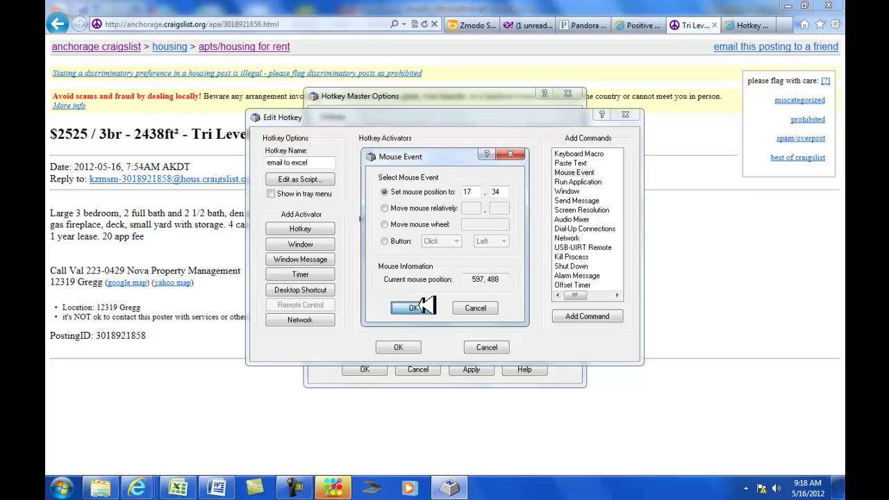
pyautogui.click(417, 308)
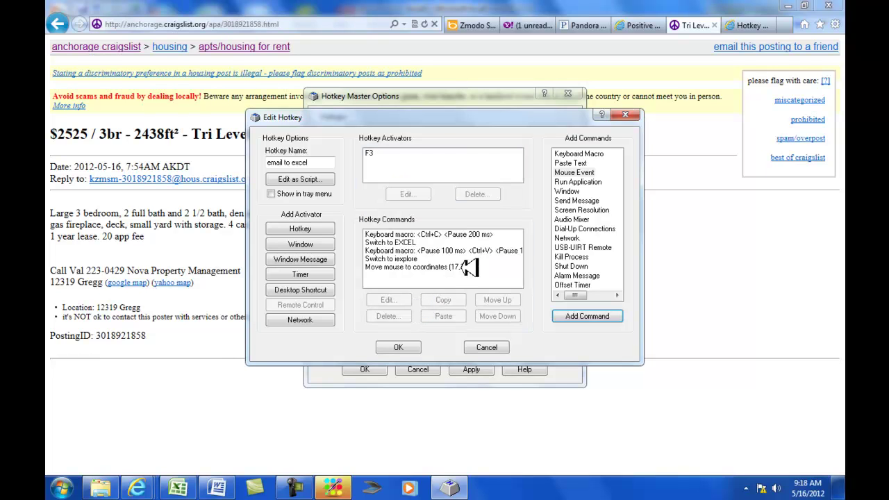
# Add a Mouse Event command for a left button click, and save the hotkey and the Hotkey Master options
pyautogui.click(582, 172)
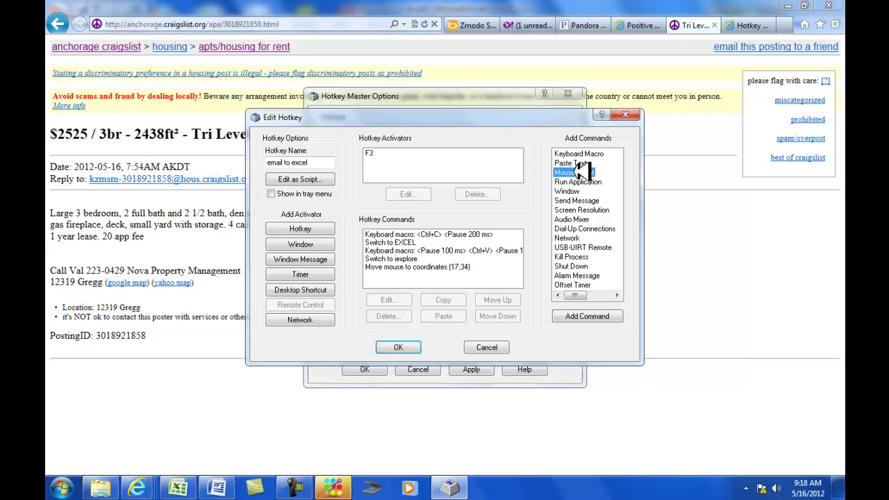
pyautogui.click(588, 316)
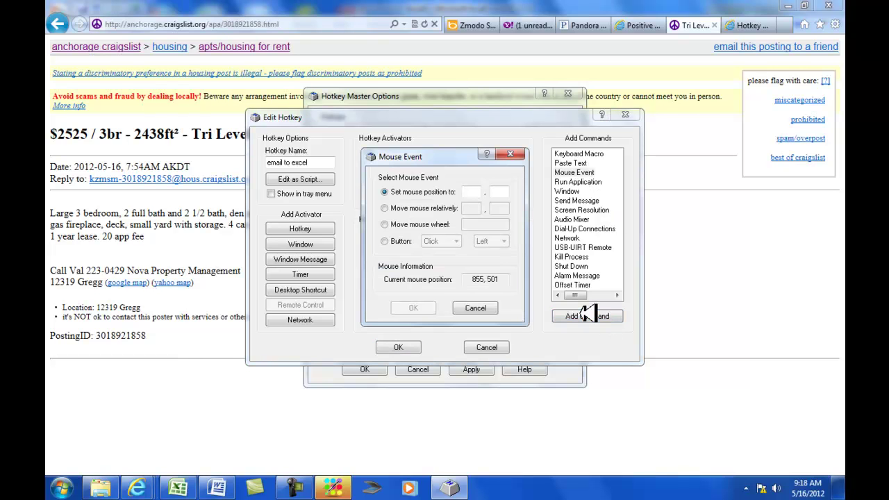
pyautogui.click(385, 241)
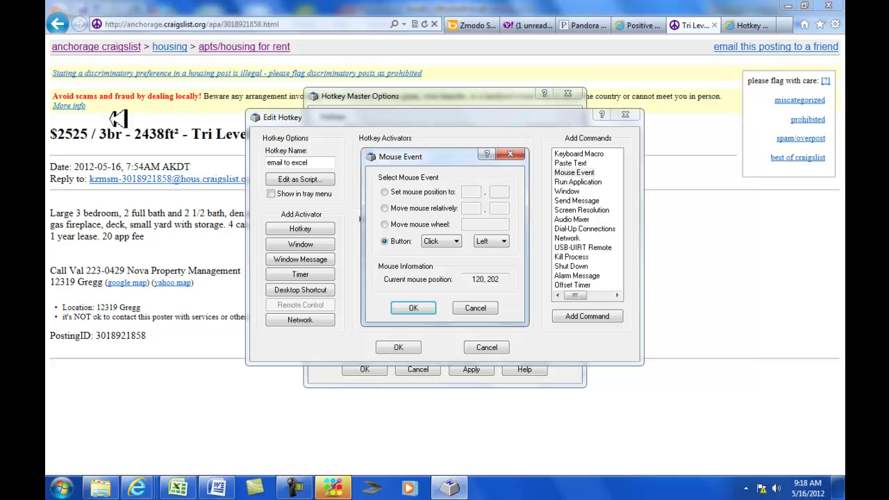
pyautogui.click(416, 308)
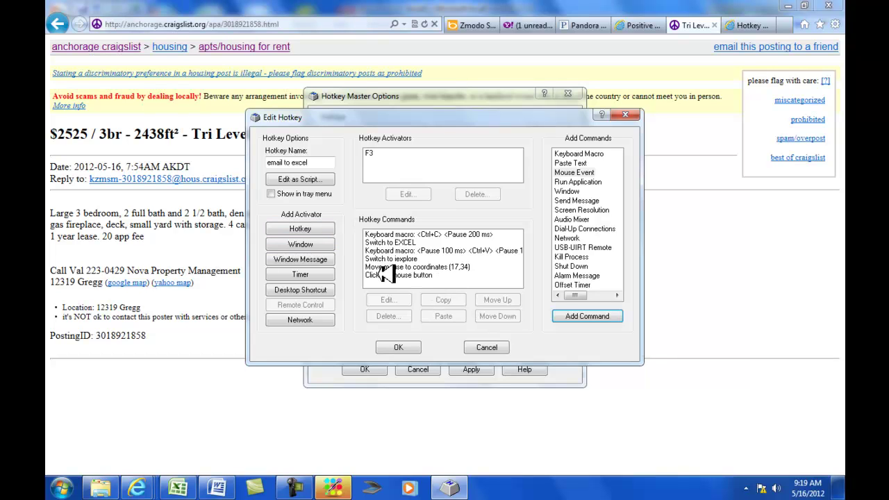
pyautogui.click(406, 345)
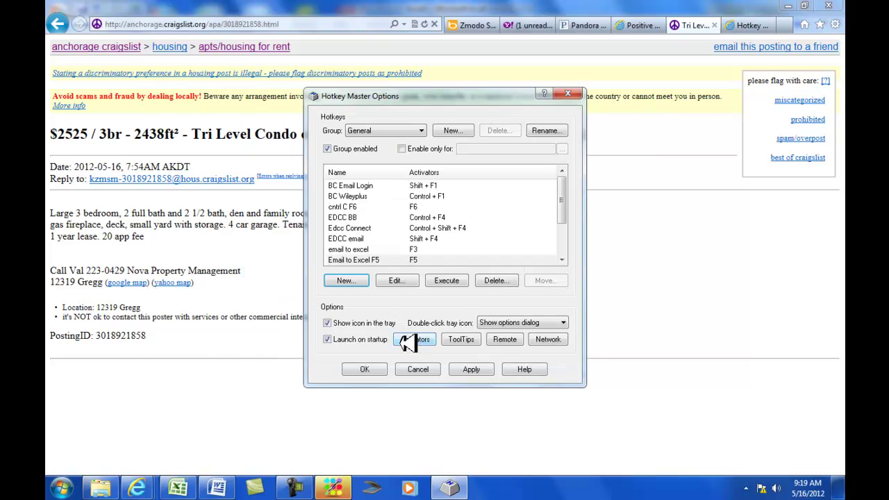
pyautogui.click(368, 369)
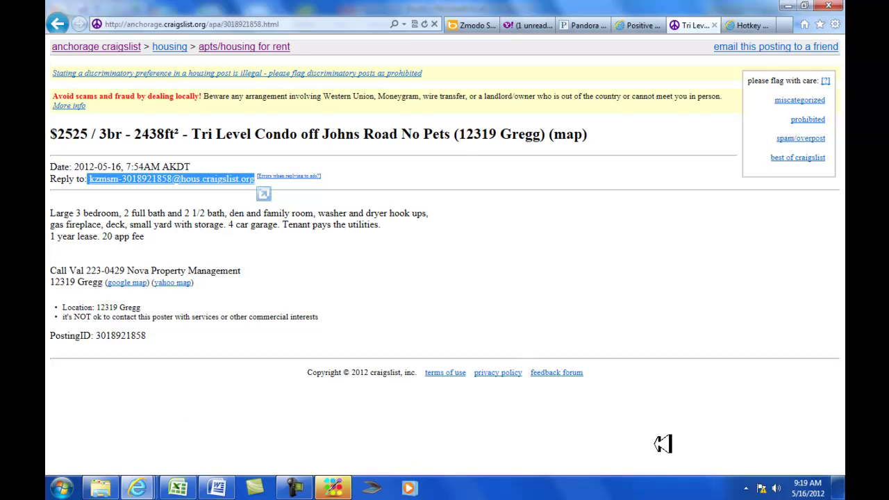
# Transfer the Tri Level Condo post's selected reply email to the Excel sheet and return to the craigslist housing listings
pyautogui.hotkey('alt', 'Tab')
pyautogui.hotkey('alt', 'Tab')
pyautogui.click(62, 23)
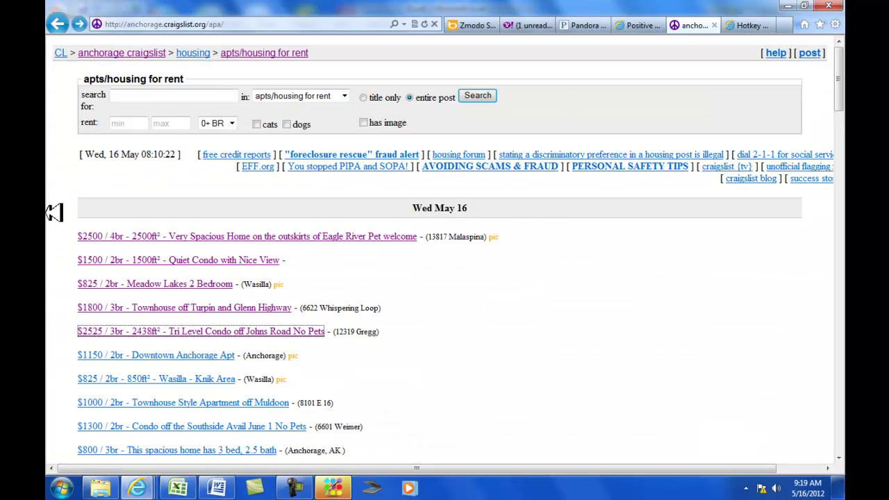
# Copy the reply email from the Downtown Anchorage Apt post into the next Excel row and return to the listings
pyautogui.click(116, 354)
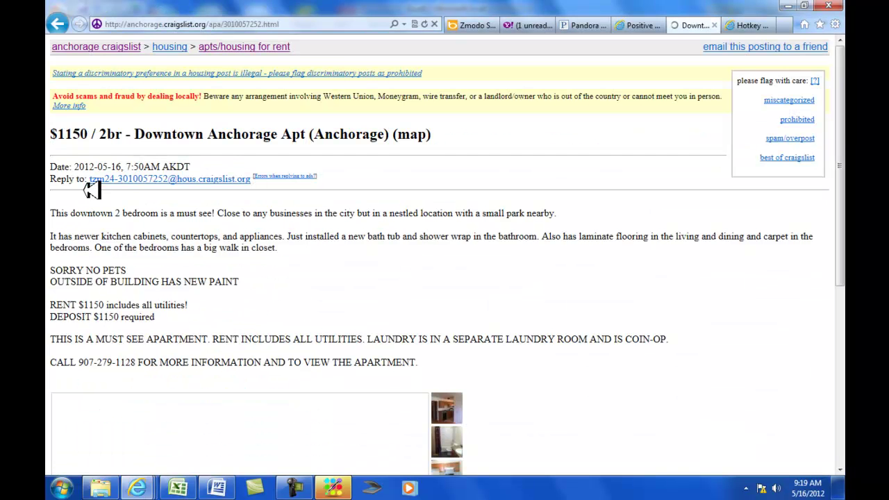
pyautogui.moveTo(91, 179); pyautogui.dragTo(205, 195)
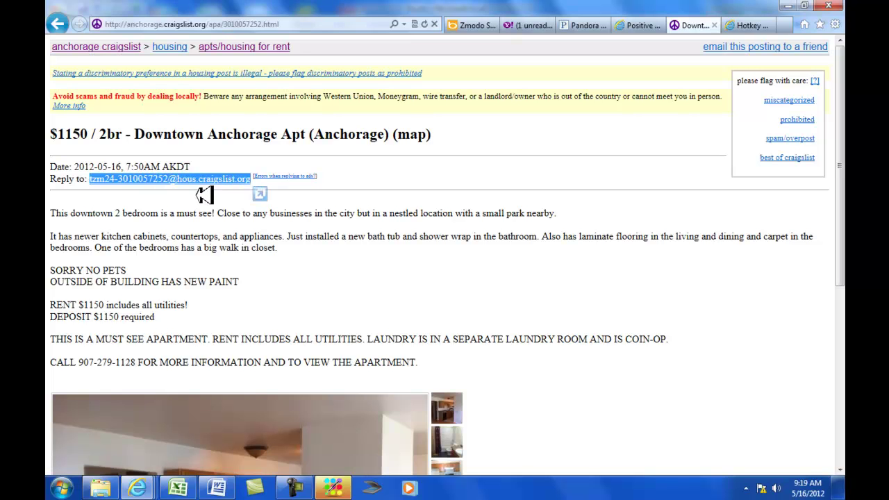
pyautogui.hotkey('ctrl', 'c')
pyautogui.hotkey('alt', 'Tab')
pyautogui.hotkey('ctrl', 'v')
pyautogui.press('Return')
pyautogui.hotkey('alt', 'Tab')
pyautogui.click(61, 23)
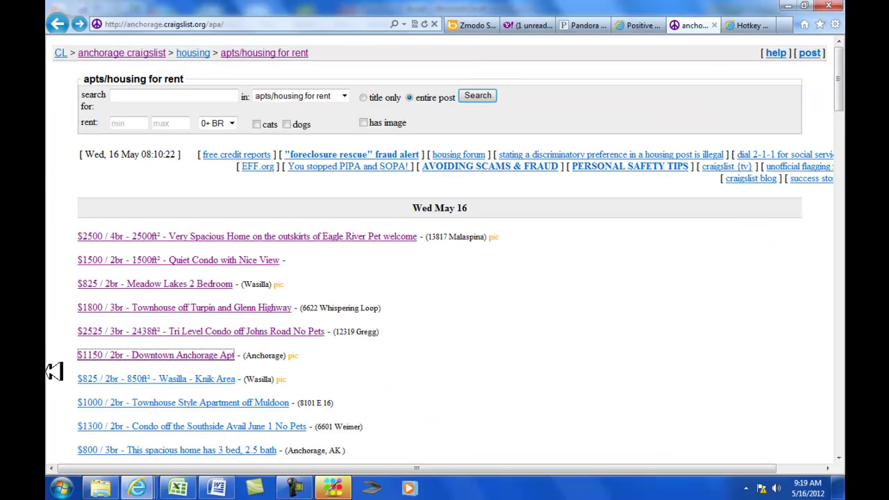
# Copy the reply email from the Wasilla - Knik Area post into Excel, return to the listings and check the collected email column
pyautogui.click(128, 379)
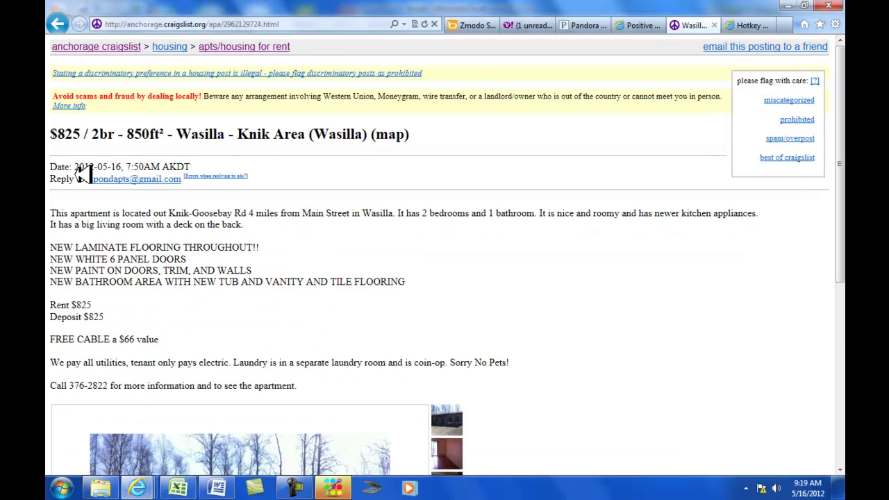
pyautogui.moveTo(90, 178); pyautogui.dragTo(189, 179)
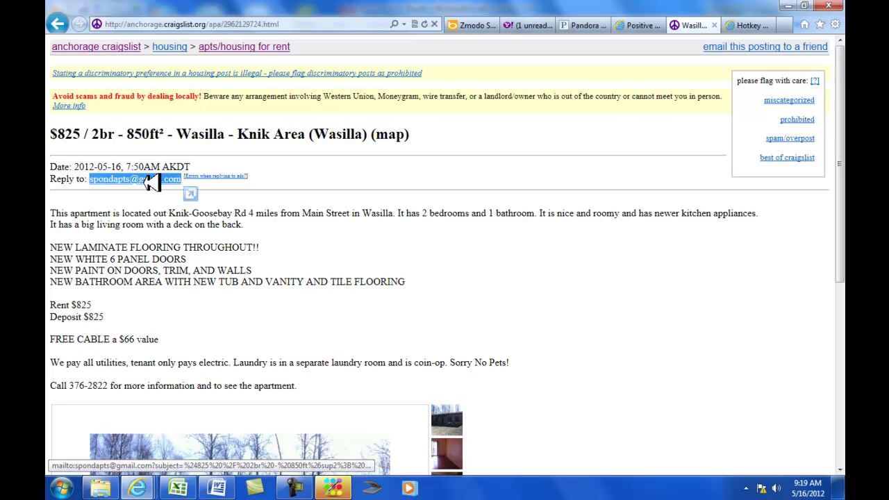
pyautogui.hotkey('ctrl', 'c')
pyautogui.hotkey('alt', 'Tab')
pyautogui.hotkey('ctrl', 'v')
pyautogui.hotkey('alt', 'Tab')
pyautogui.click(61, 23)
pyautogui.hotkey('alt', 'Tab')
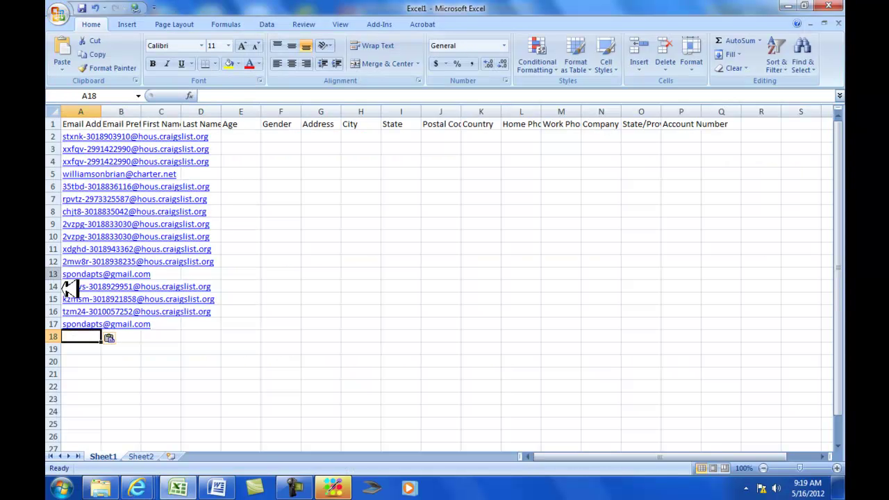
pyautogui.hotkey('alt', 'Tab')
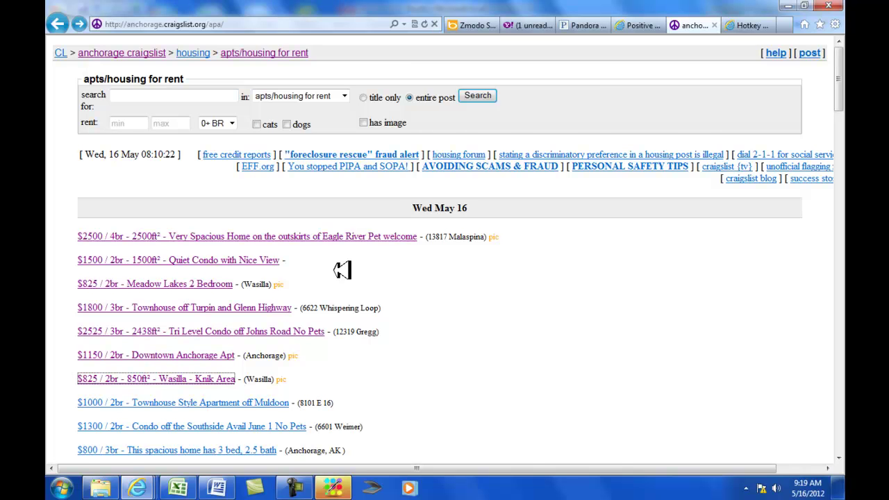
# Switch to Excel and save the workbook in the Email Marketing folder, naming it with 2012 05 10, the person's first name and NY Albany
pyautogui.hotkey('alt', 'Tab')
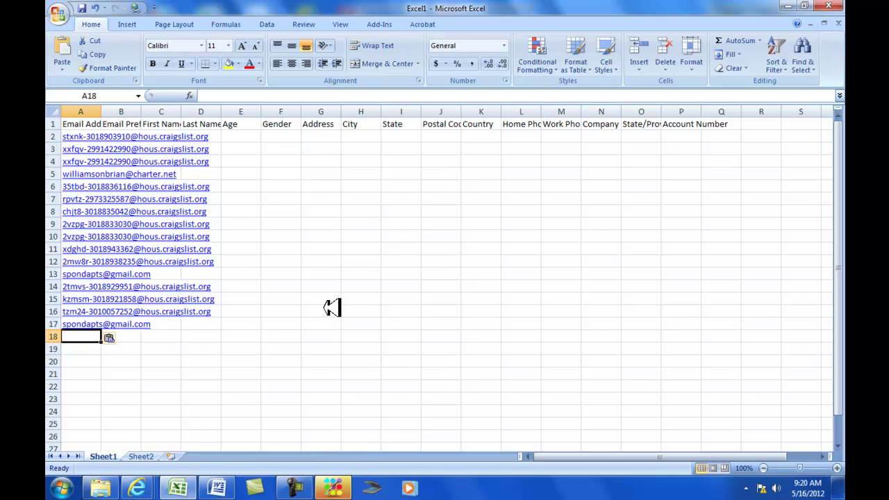
pyautogui.hotkey('alt', 'f')
pyautogui.press('a')
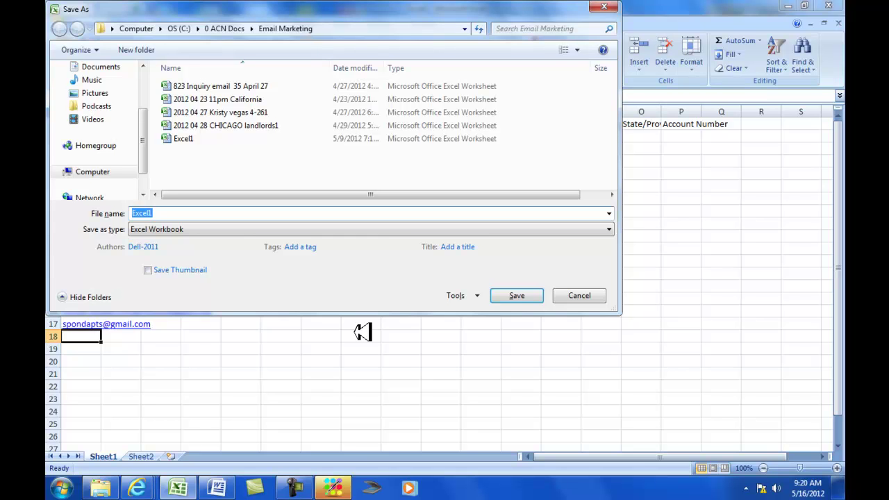
pyautogui.write('201')
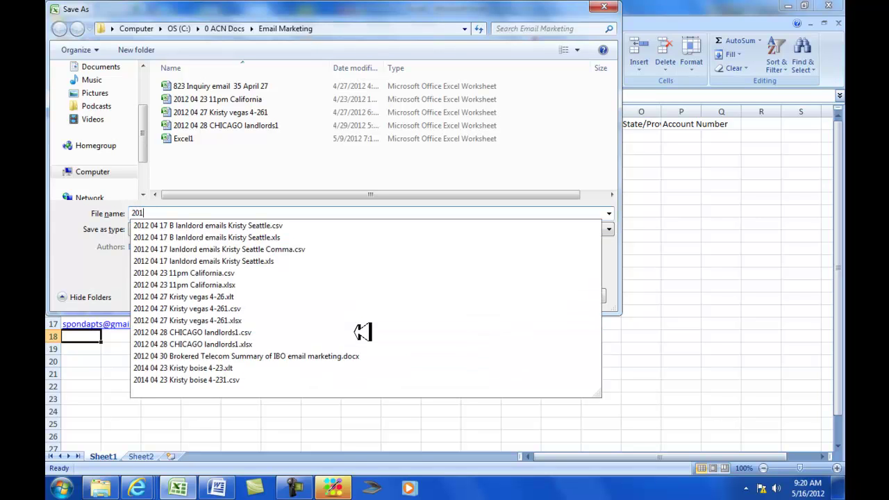
pyautogui.write('2 05 10 Kristy')
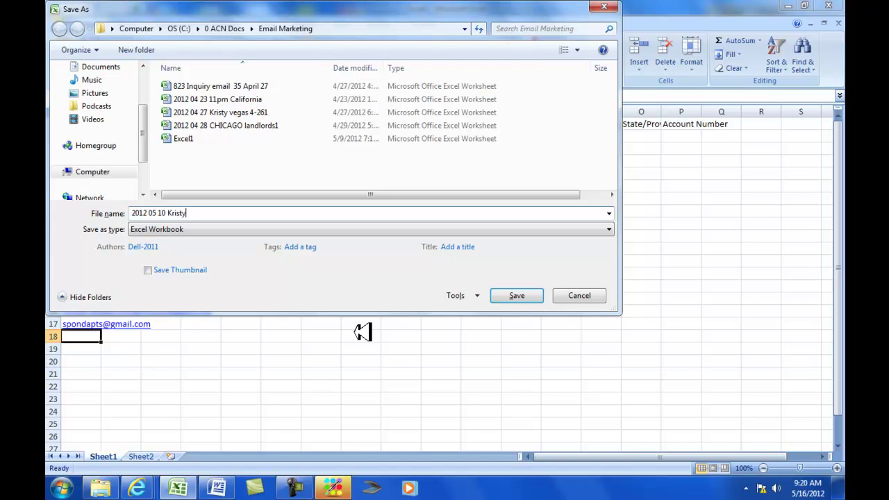
pyautogui.write(' NY Albany')
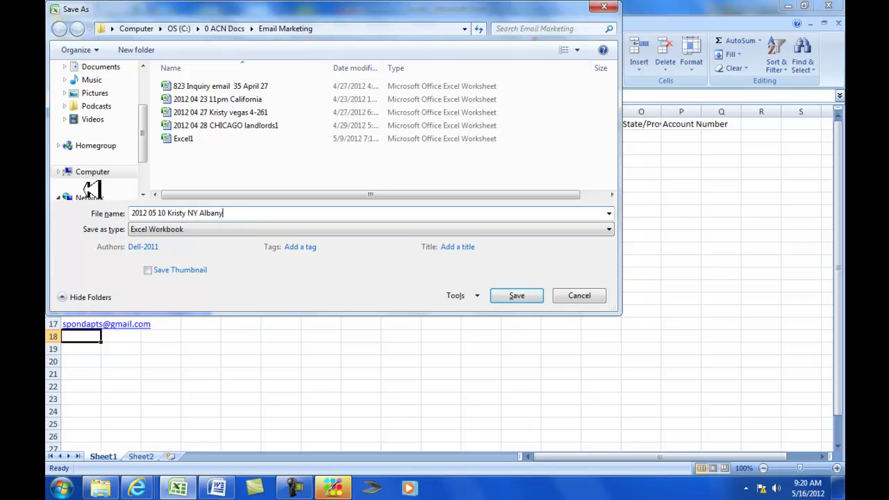
pyautogui.click(528, 296)
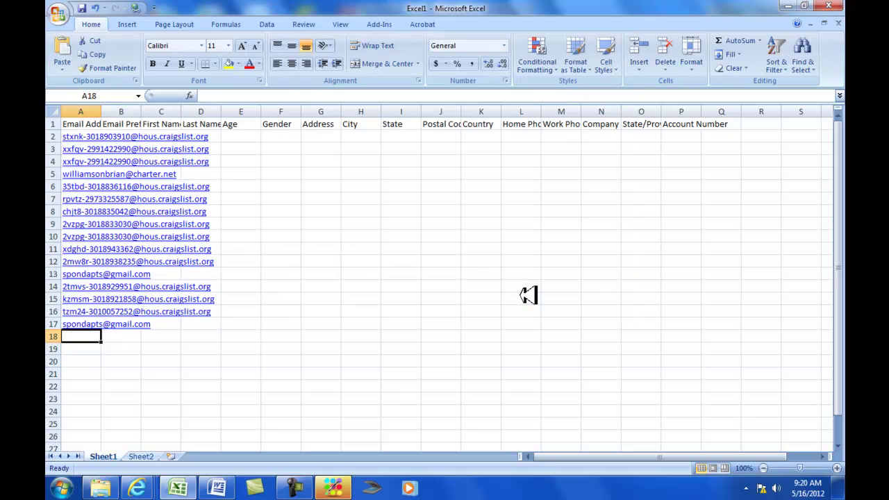